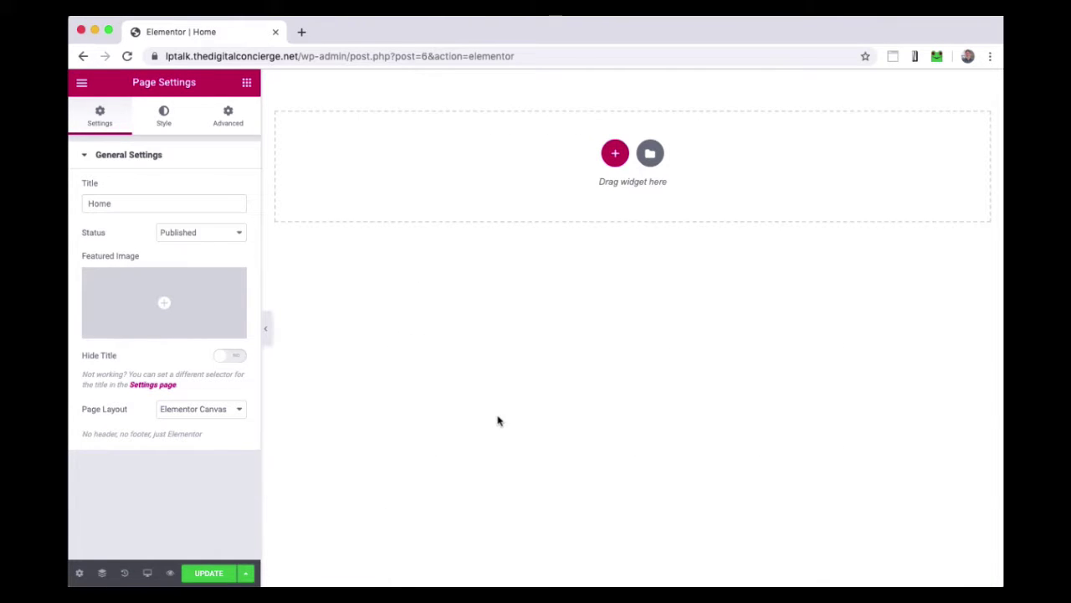
Add a centred H1 heading at the top of the page reading "Building a Custom Landing Page is Easier than You Think".
left_click(213, 574)
left_click_drag(210, 213, 634, 146)
triple_click(167, 217)
key("BackSpace")
type("Building a Custom Landing Page is Easier than You Think")
left_click(223, 357)
left_click(214, 355)
left_click(192, 386)
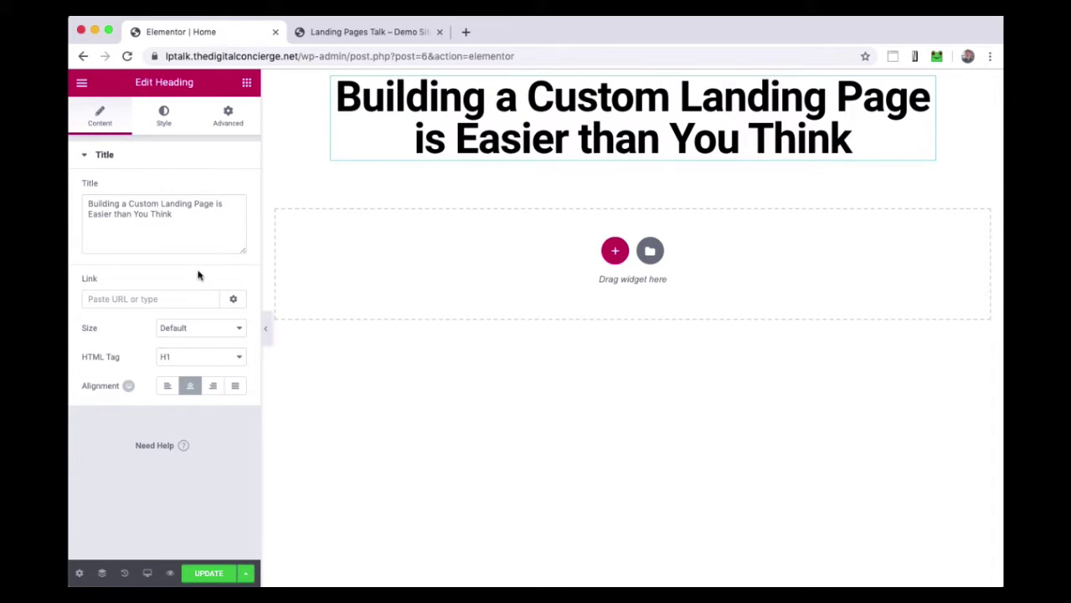
Add a centred H3 subheading reading "Don't hire a designer. You can go from 0 to building it yourself in about 20 minutes.".
left_click(248, 83)
left_click_drag(210, 215, 599, 161)
triple_click(377, 190)
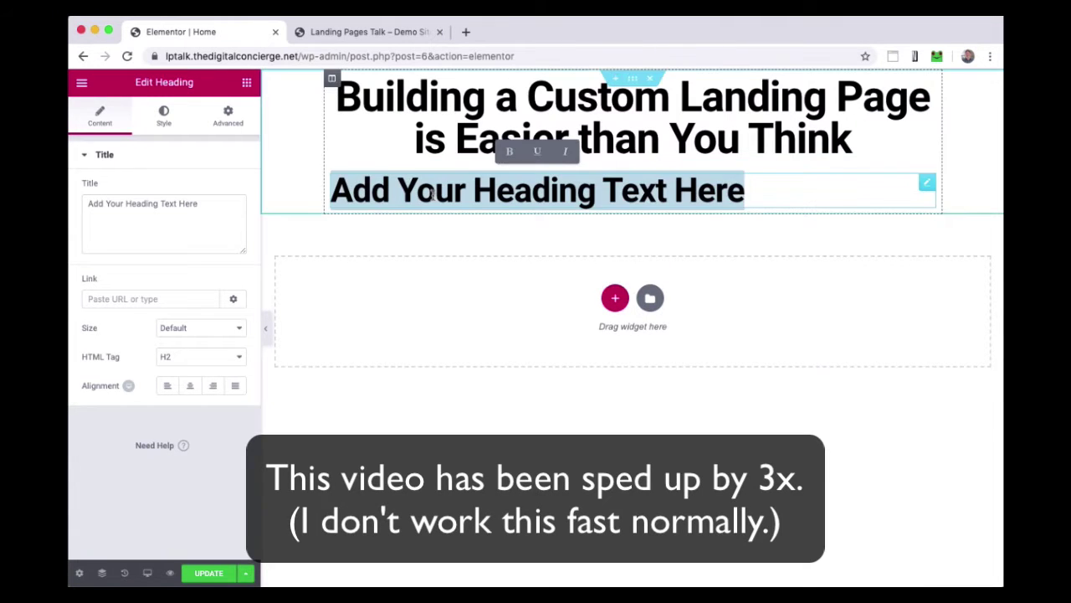
type("Don't hire a designer.  You can go from 0 to building it yourself in about 20 minutes.")
left_click(191, 386)
left_click(198, 357)
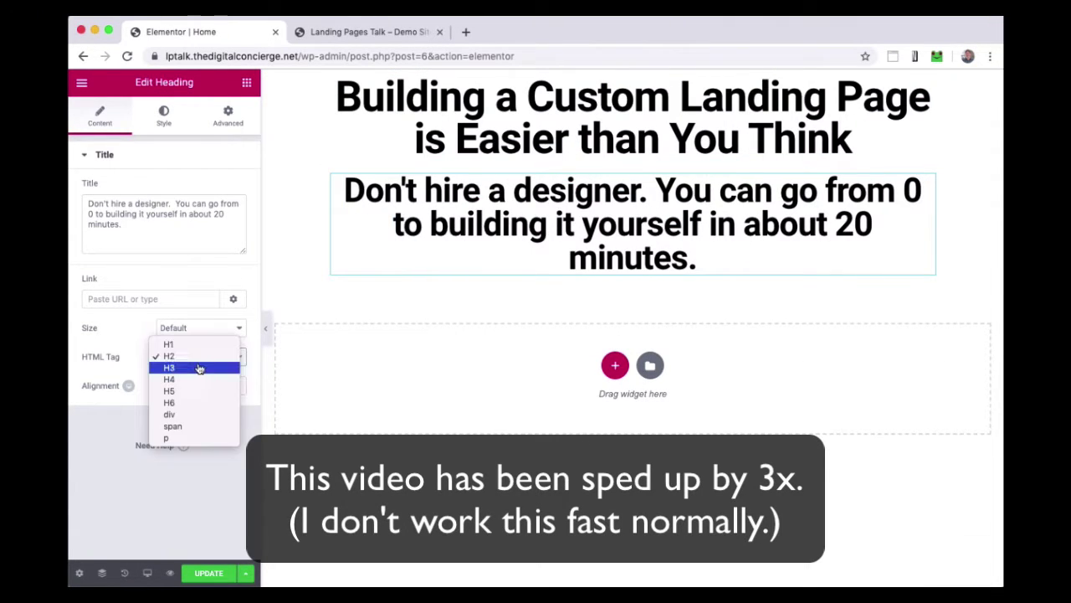
left_click(198, 369)
Change the subheading's text colour to dark red.
left_click(164, 117)
left_click(229, 187)
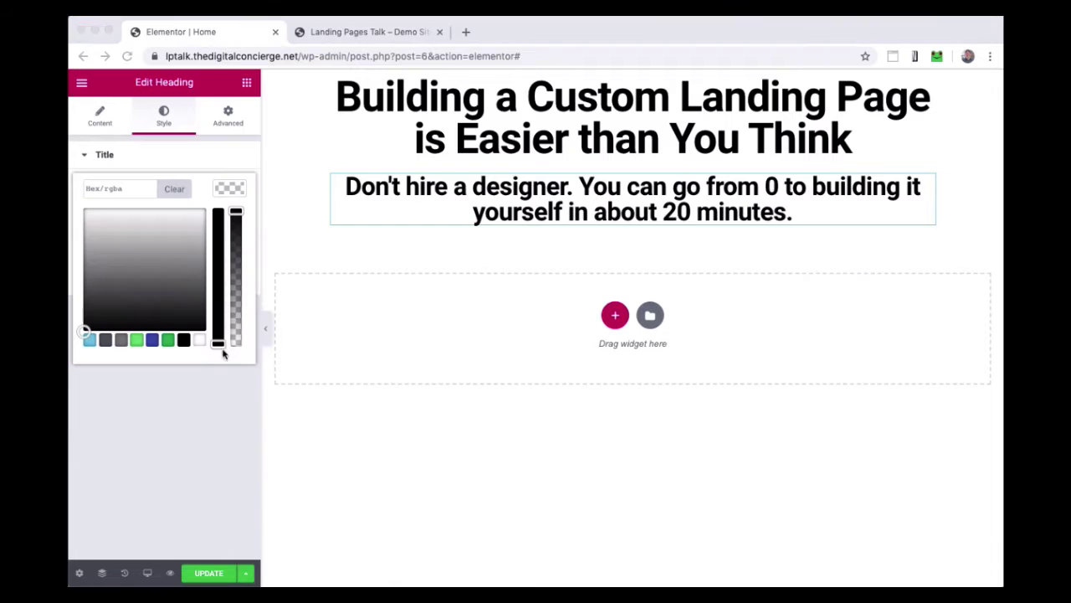
left_click_drag(219, 342, 218, 211)
left_click_drag(84, 330, 69, 217)
left_click(247, 83)
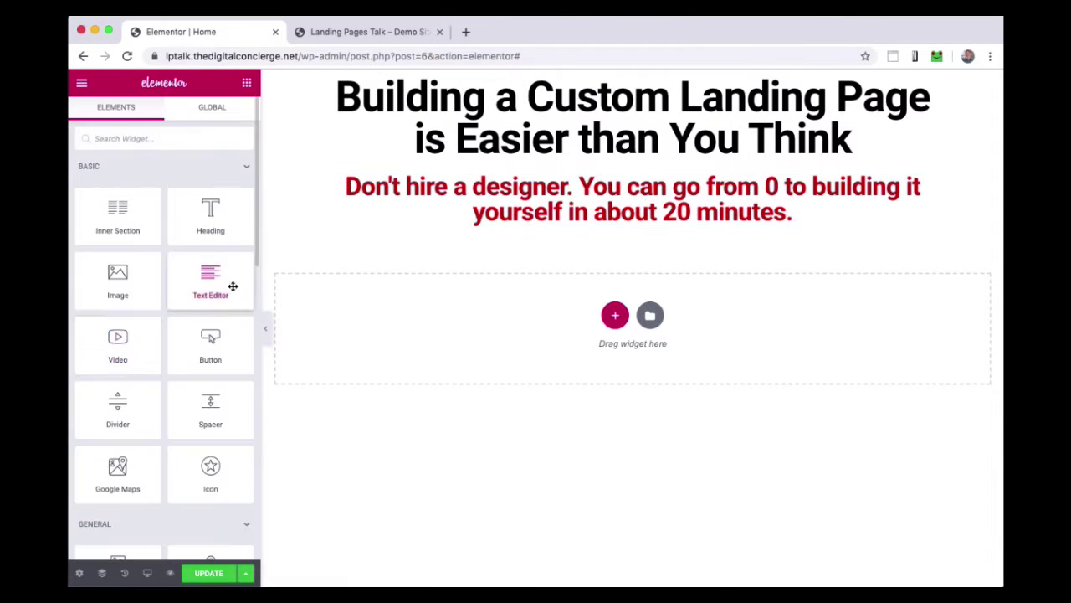
left_click_drag(125, 338, 600, 218)
triple_click(161, 232)
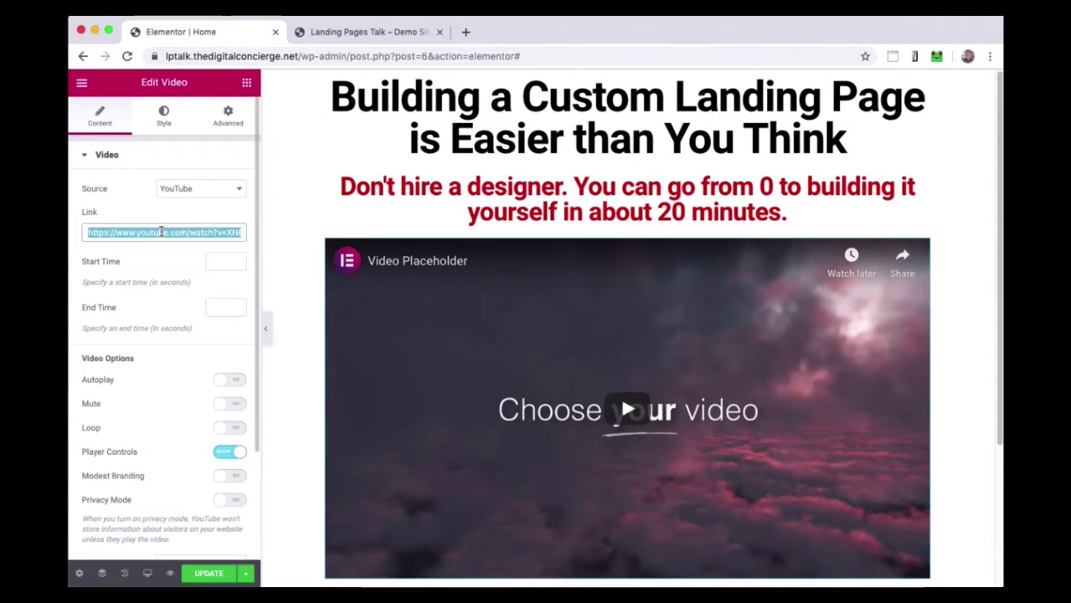
type("https://youtu.be/rvyXA7QOMKU")
scroll(165, 341, "down", 1)
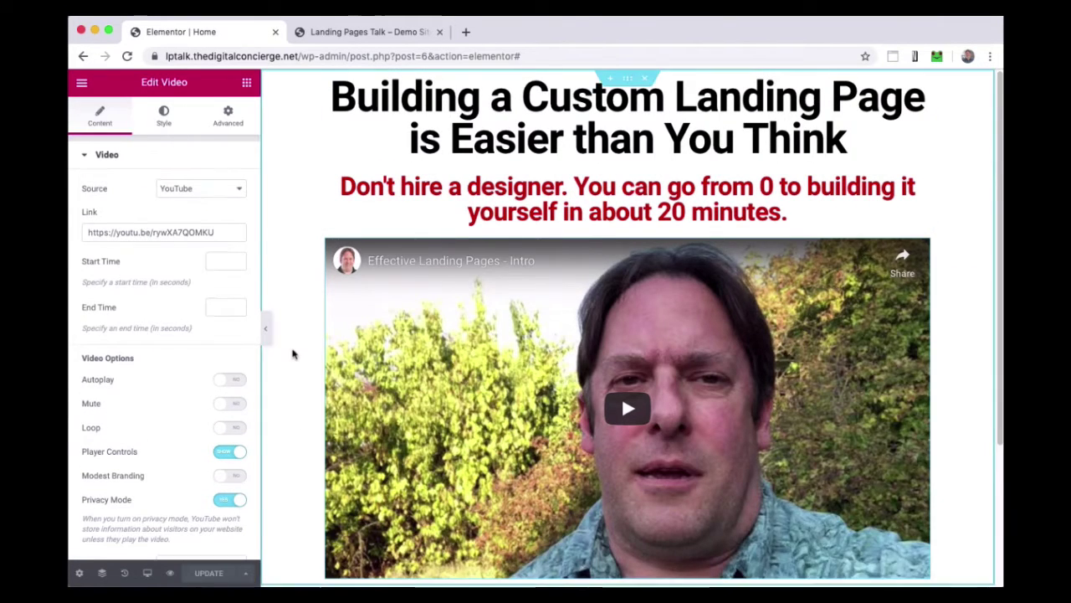
scroll(295, 360, "down", 3)
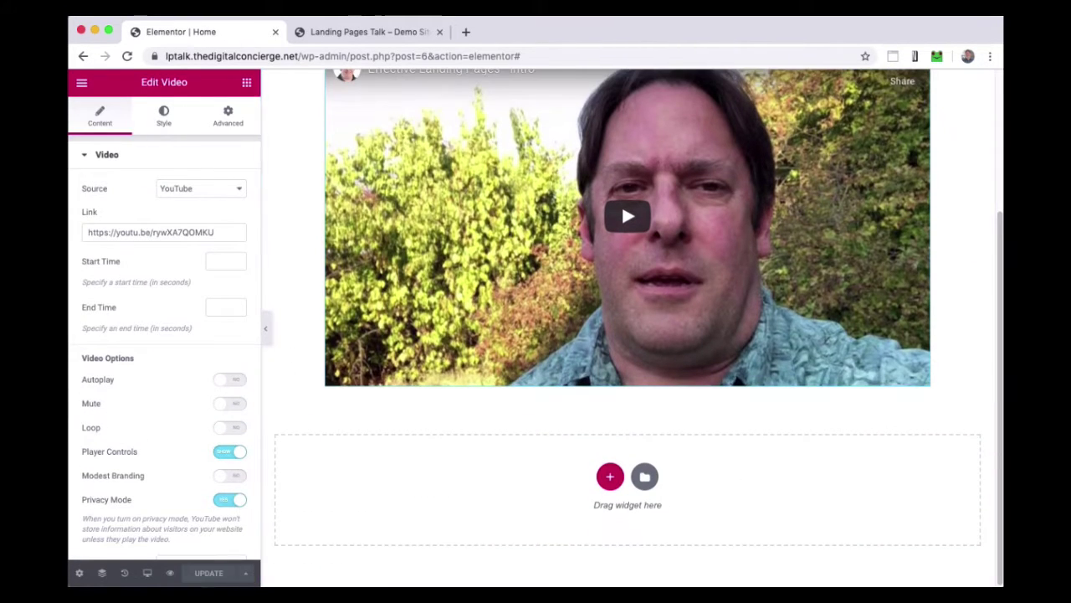
left_click(246, 83)
scroll(182, 370, "down", 10)
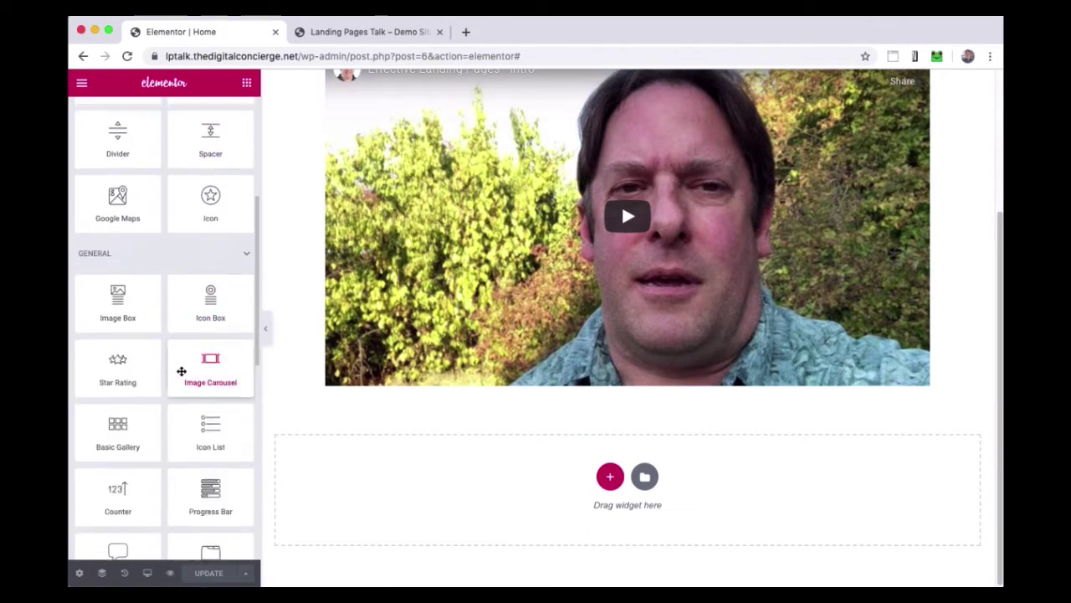
scroll(188, 409, "down", 8)
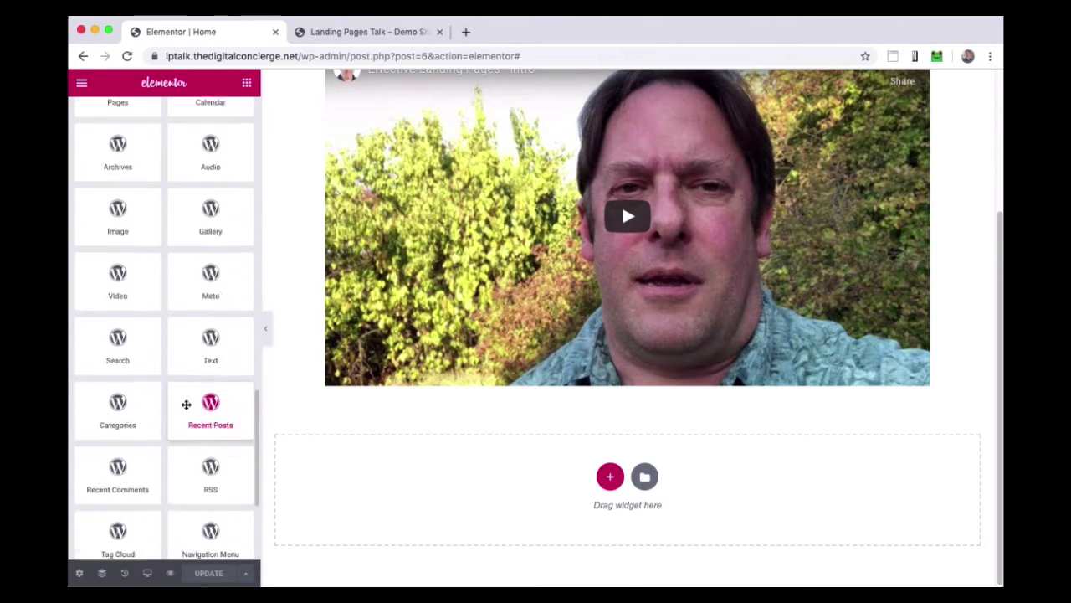
Exit to the WordPress dashboard and create a new Easy Forms opt-in form named "LP Talk Optin".
left_click(82, 83)
left_click(134, 441)
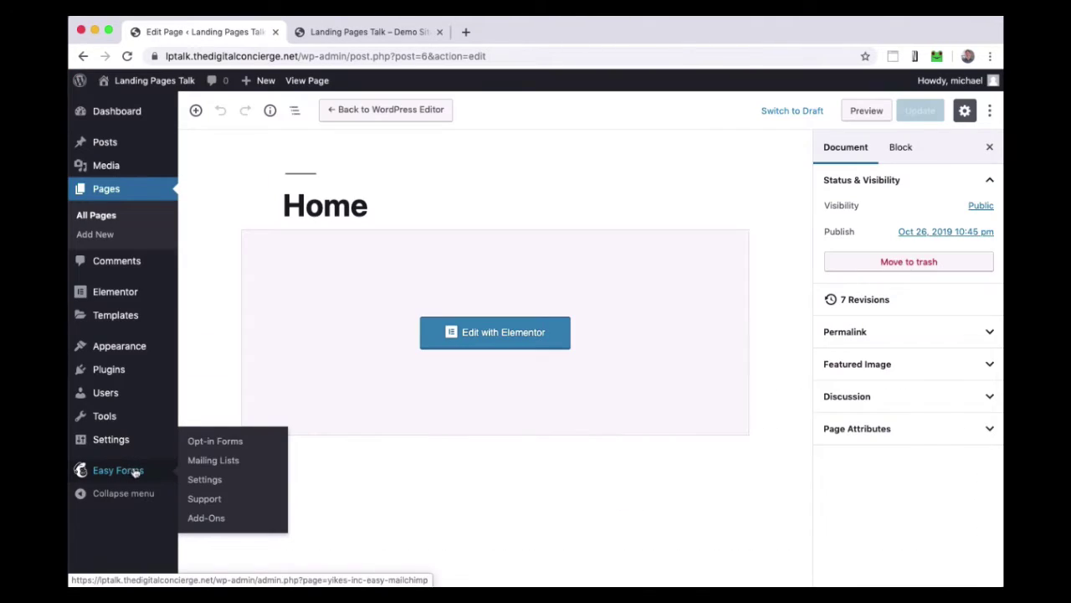
left_click(216, 440)
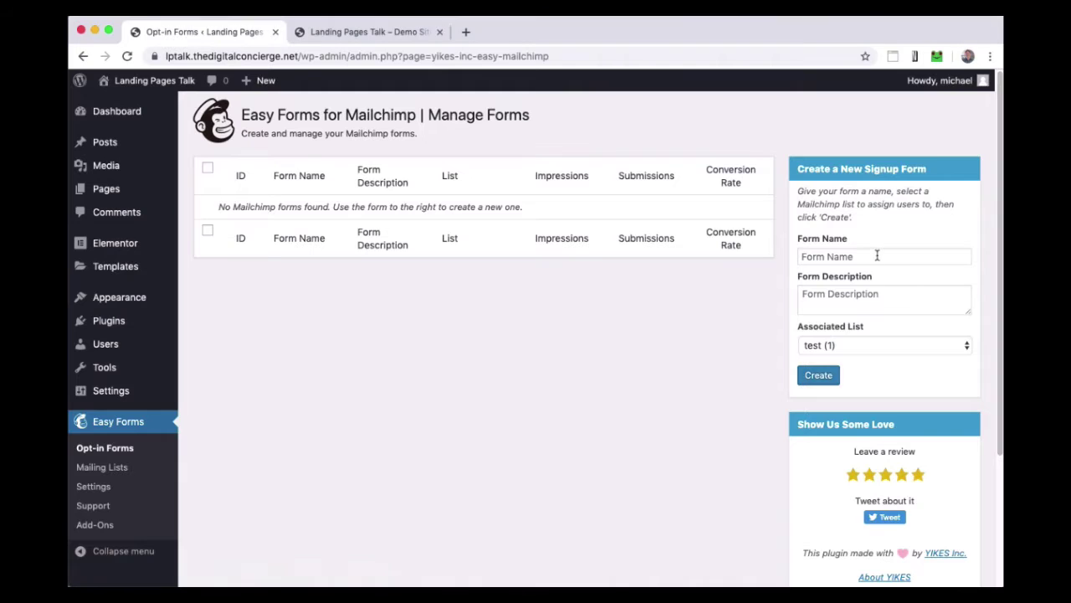
type("LP Talk Op")
type("t-")
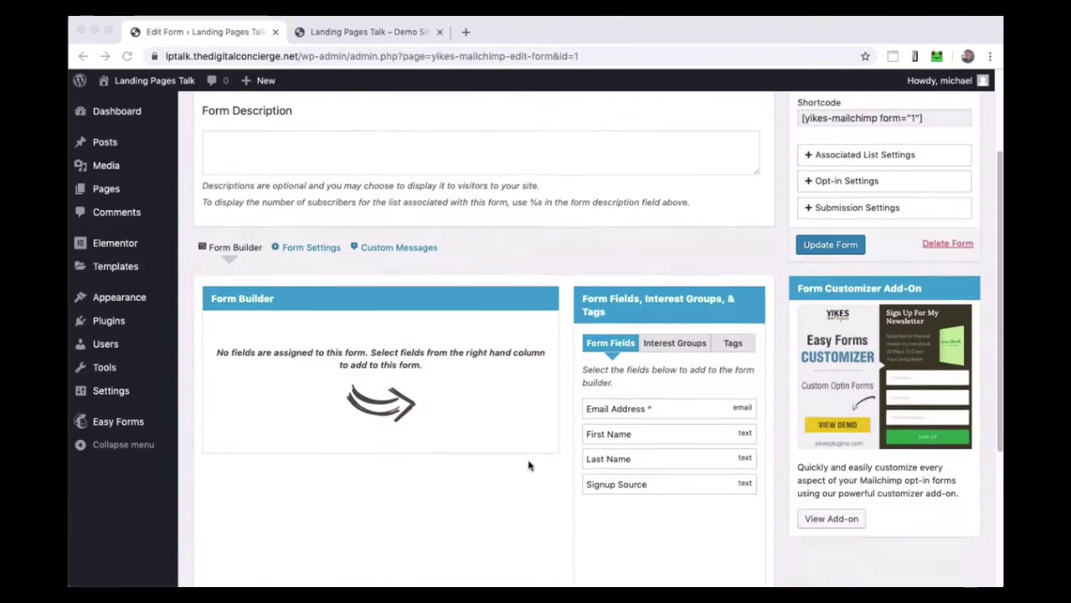
Add the Email Address and First Name fields and the lp-talk tag to the opt-in form, and save it.
scroll(531, 464, "down", 1)
left_click(617, 393)
left_click(637, 498)
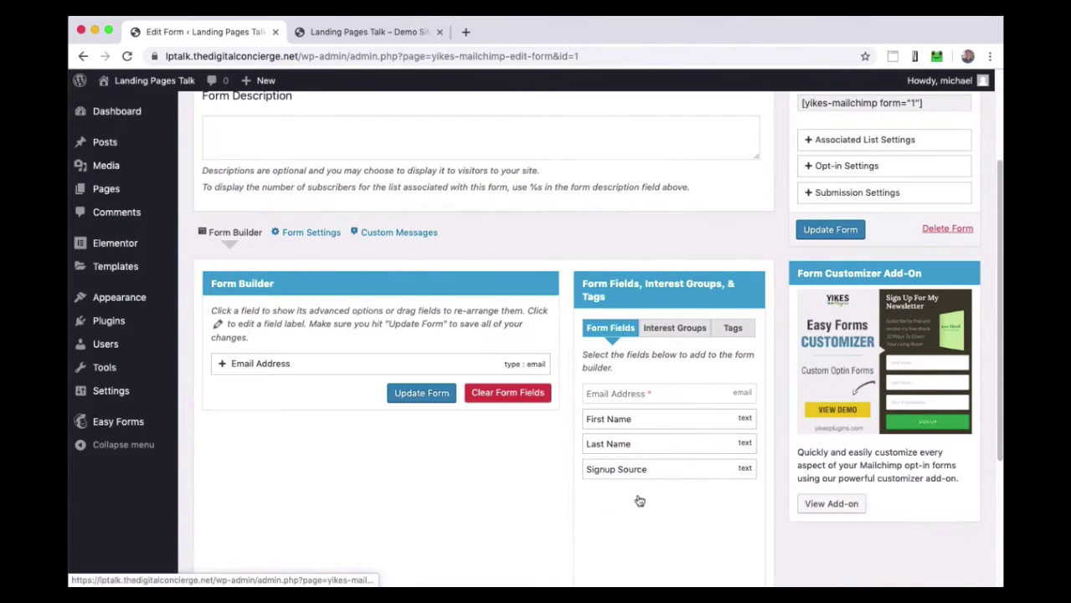
left_click(621, 419)
left_click(634, 498)
Open the Pages list in a new browser tab and open the Home page in the Elementor editor.
mouse_move(112, 192)
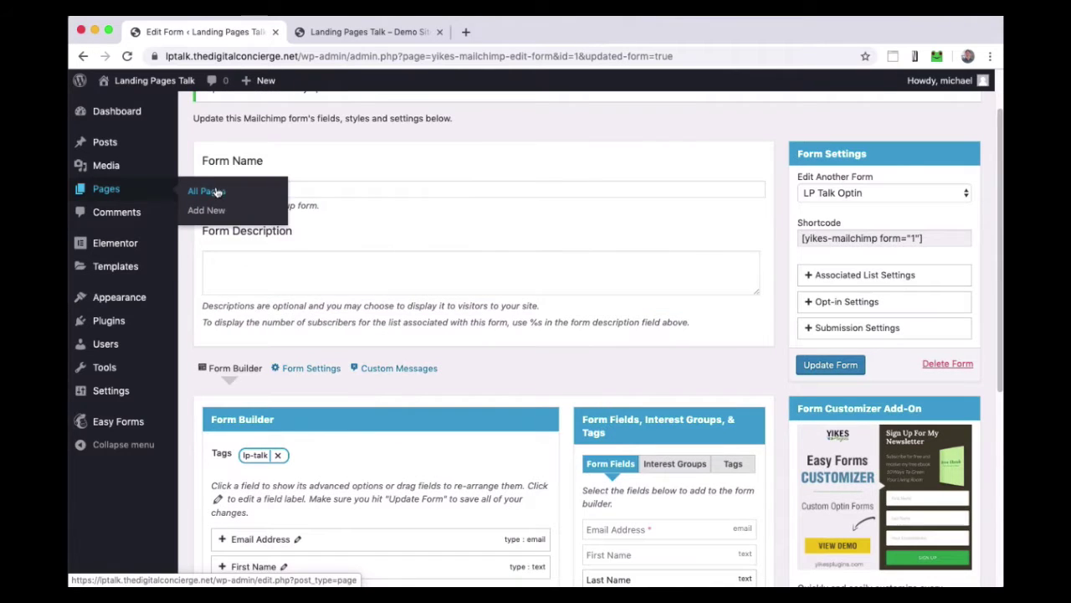
right_click(215, 190)
left_click(258, 194)
left_click(347, 38)
left_click(233, 215)
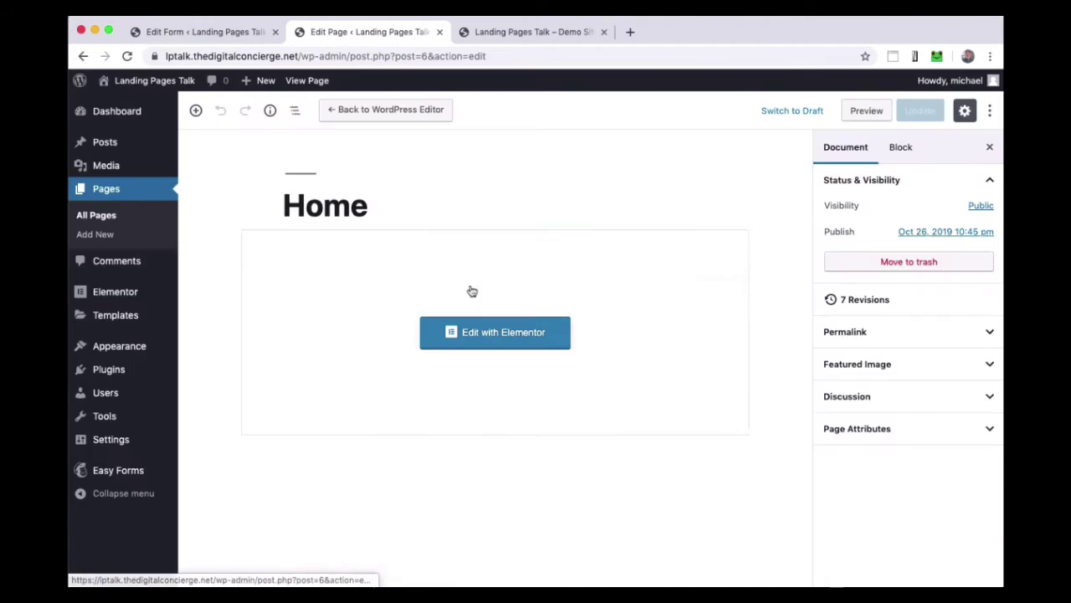
left_click(502, 333)
Add an Easy Mailchimp Forms widget below the video and set it to the LP Talk Optin form.
scroll(120, 393, "down", 10)
left_click(119, 406)
scroll(187, 402, "down", 10)
left_click_drag(210, 421, 606, 392)
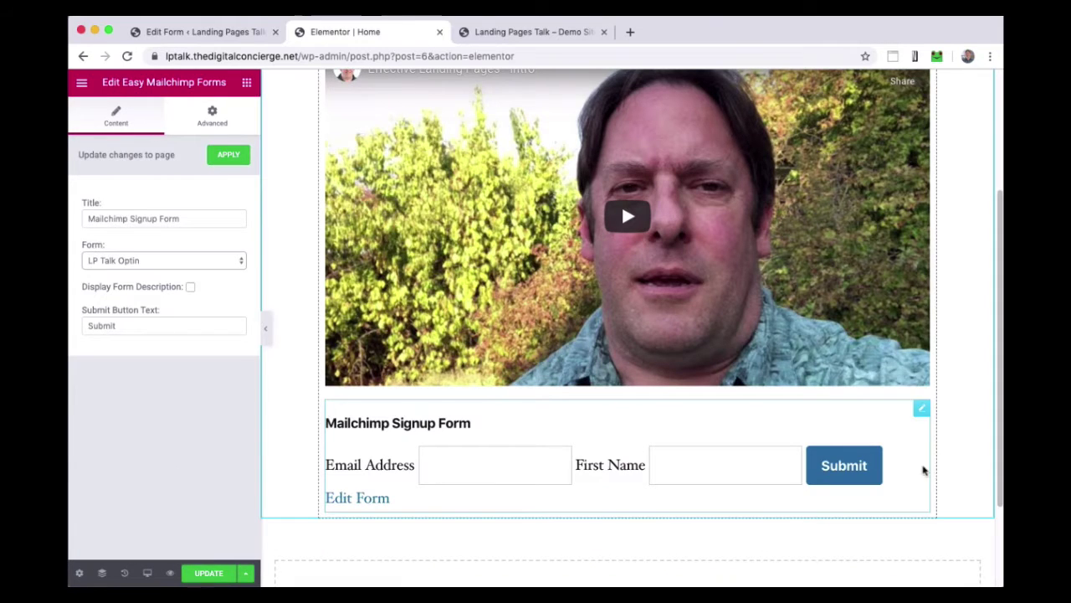
Clear the signup form widget's title and update the page.
triple_click(87, 218)
key("BackSpace")
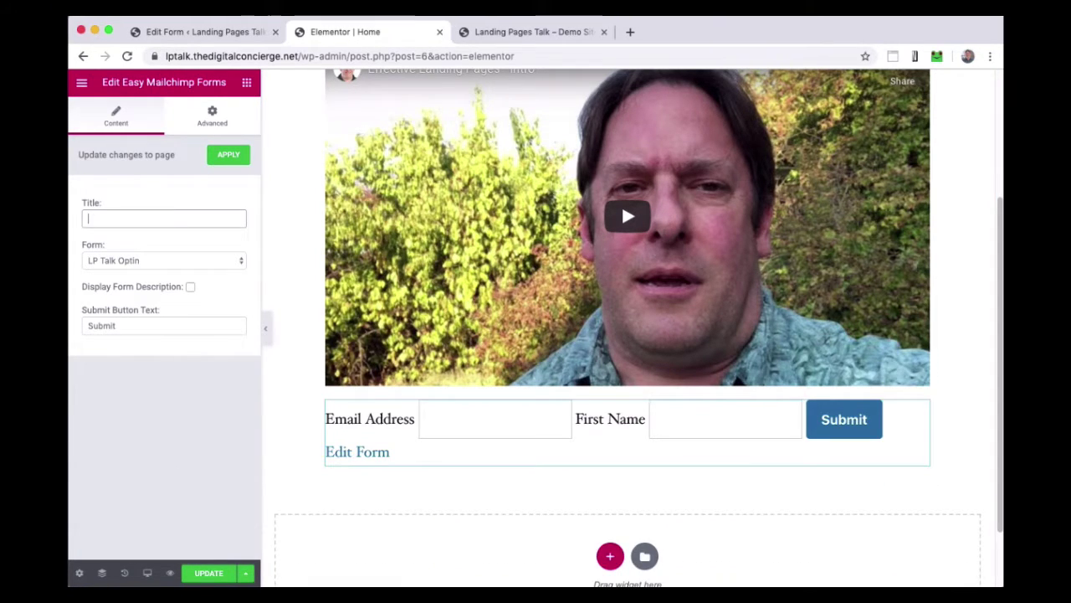
left_click(209, 572)
Return to the opt-in form's settings, set the Email Address field's placeholder to "Email" and hide its label.
left_click(194, 35)
scroll(404, 475, "down", 3)
left_click(223, 326)
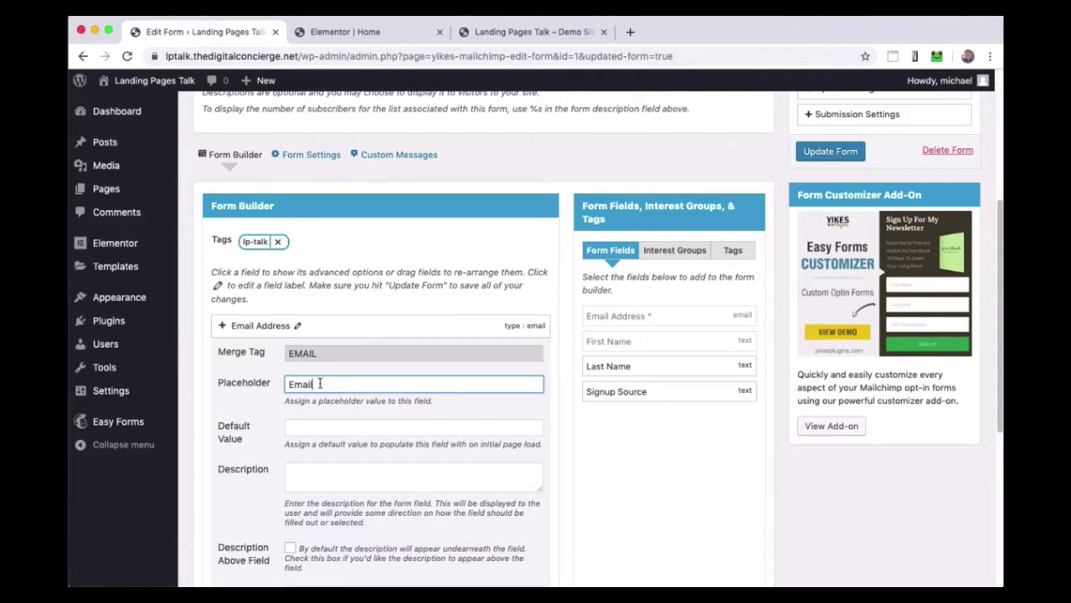
scroll(264, 402, "down", 3)
Set the First Name field's placeholder to "First Name", hide its label and save the form.
left_click(254, 499)
scroll(292, 469, "down", 4)
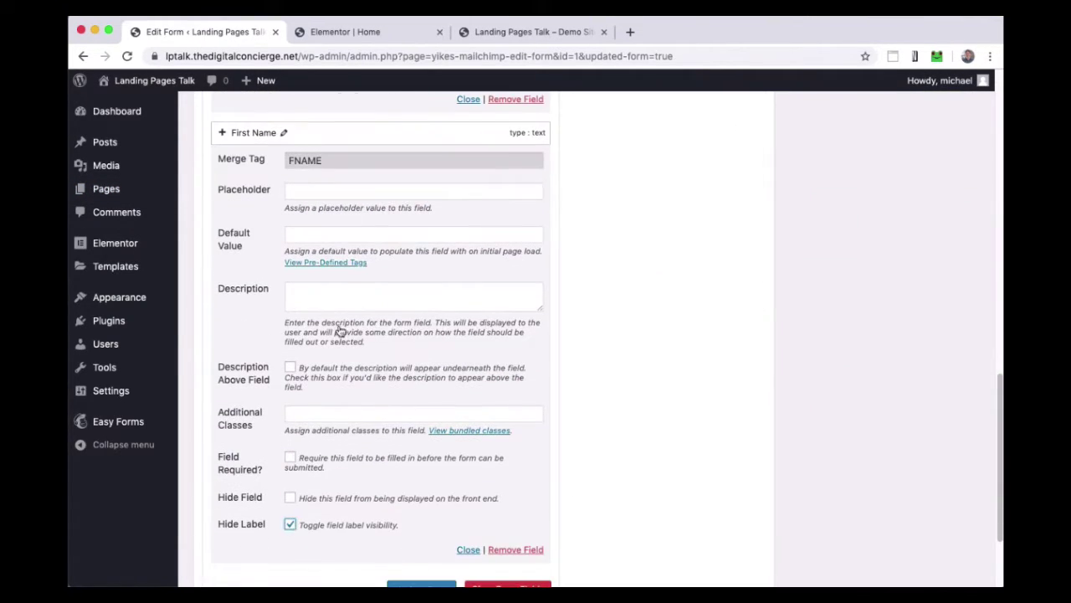
scroll(422, 468, "down", 1)
left_click(422, 498)
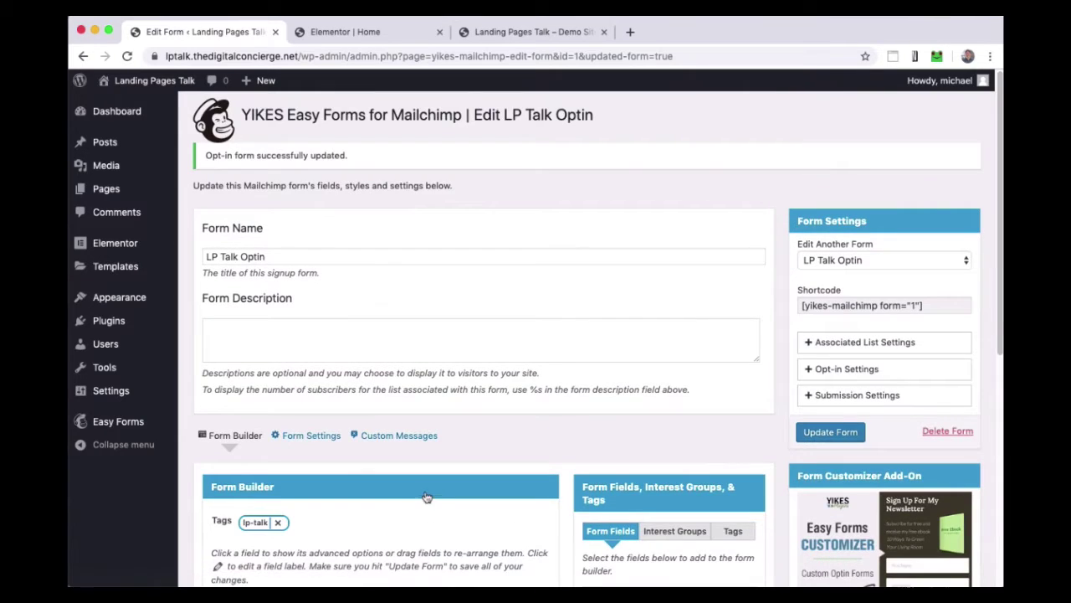
Reload the Home page in the Elementor editor and set the signup form's submit button text to "Start Building Now".
left_click(344, 32)
left_click(127, 55)
scroll(381, 336, "down", 3)
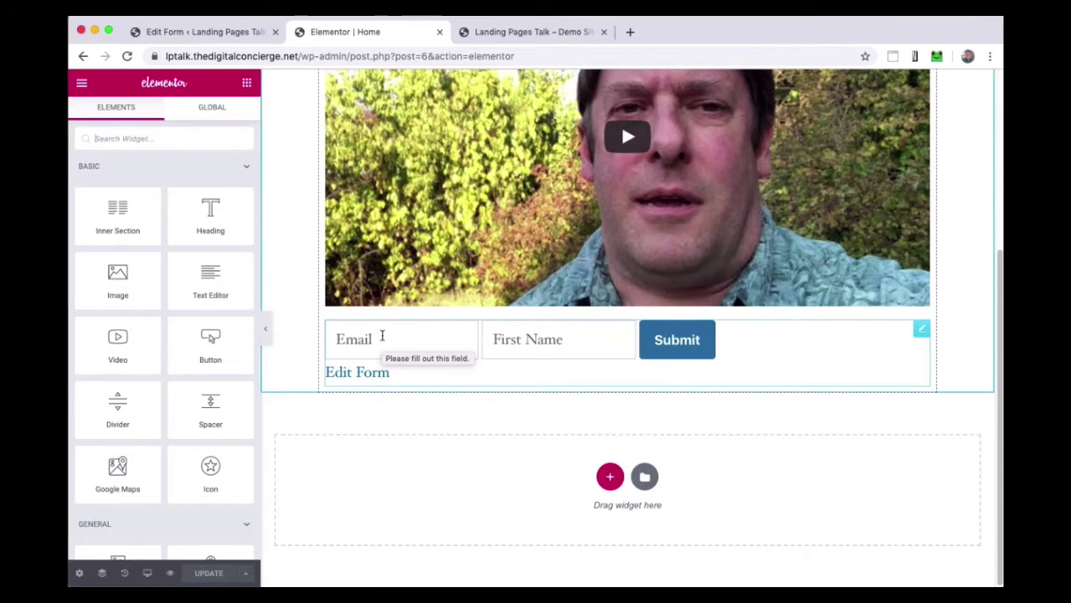
left_click(602, 345)
left_click_drag(121, 326, 83, 326)
type("Start Building Now")
Give the signup form widget a Groove border with rounded corners.
left_click(212, 116)
left_click(109, 509)
left_click(201, 352)
left_click(178, 409)
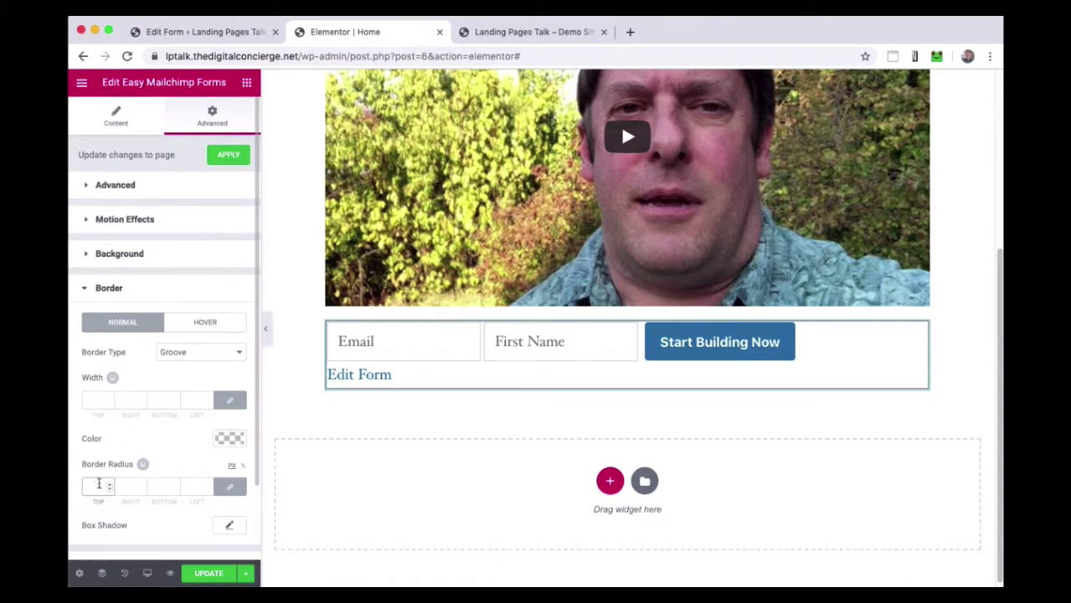
Set the signup form's padding to 20 px on the top, right and left sides and 0 on the bottom.
left_click(113, 185)
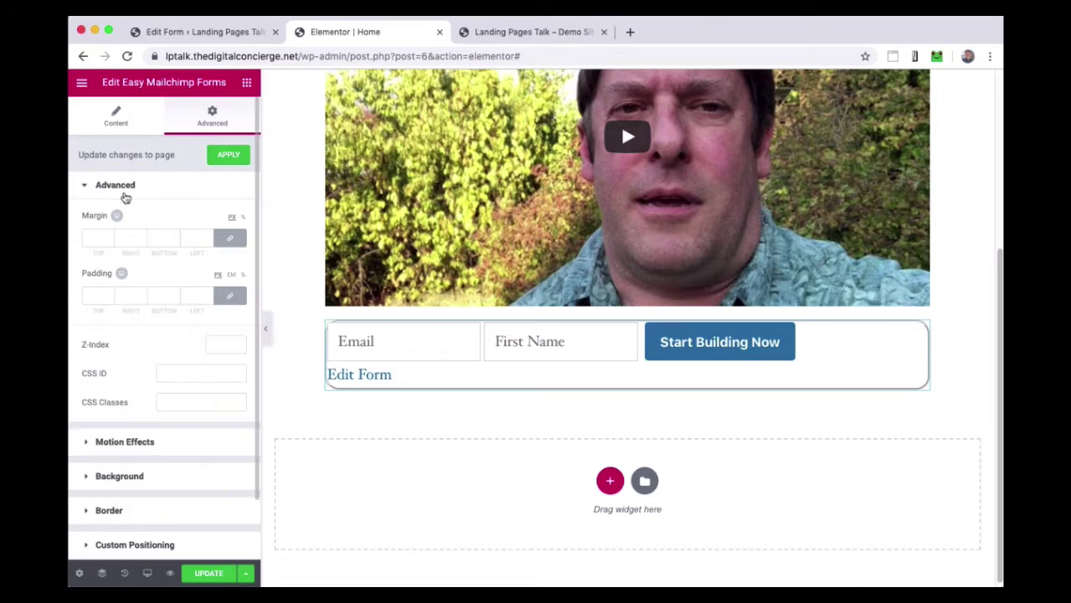
left_click(95, 296)
type("20")
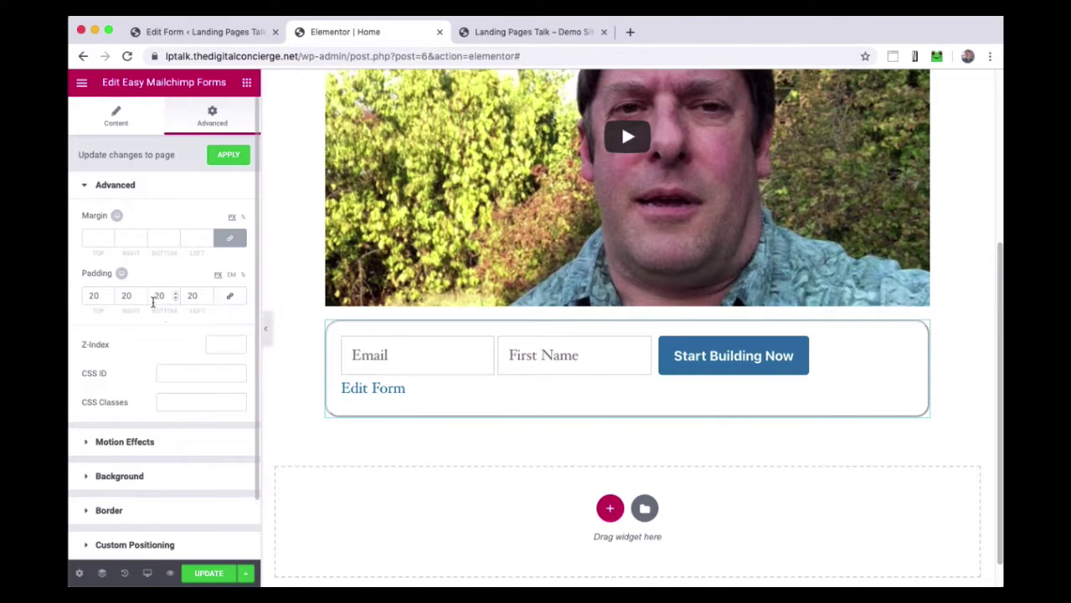
type("0")
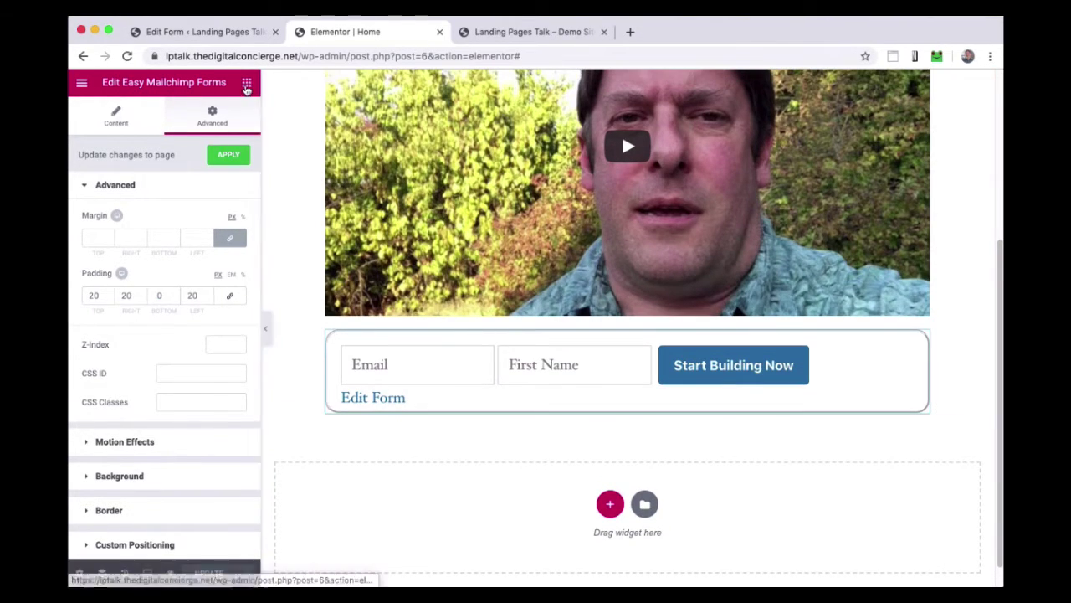
Add a centred heading below the signup form reading "Does This Sound Familiar?".
left_click(246, 82)
left_click_drag(208, 212, 612, 514)
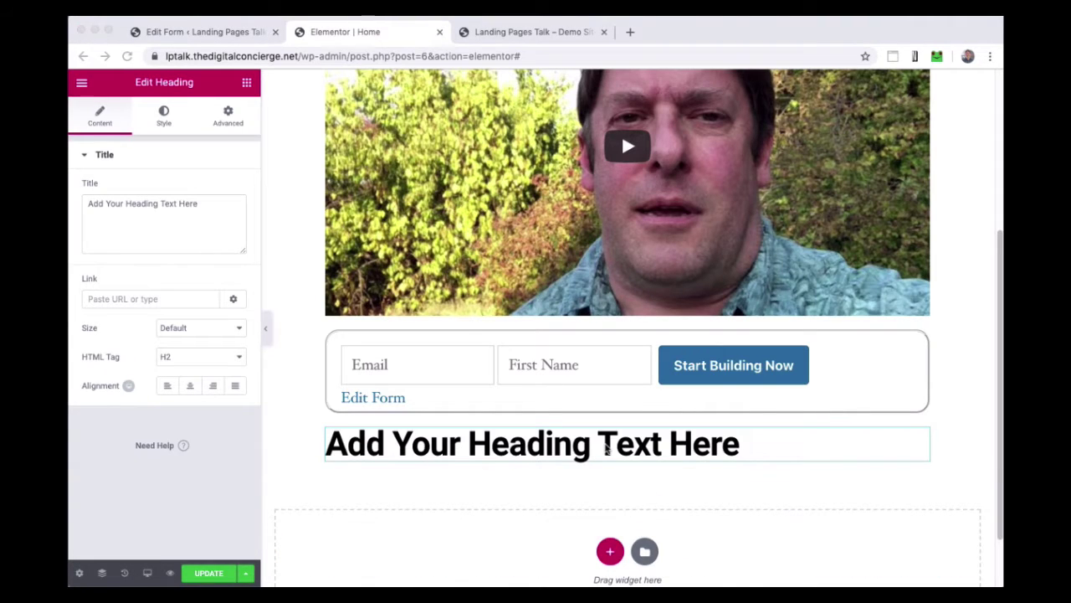
left_click(606, 450)
key("super+a")
type("Does This Sound Familiar?")
left_click(194, 385)
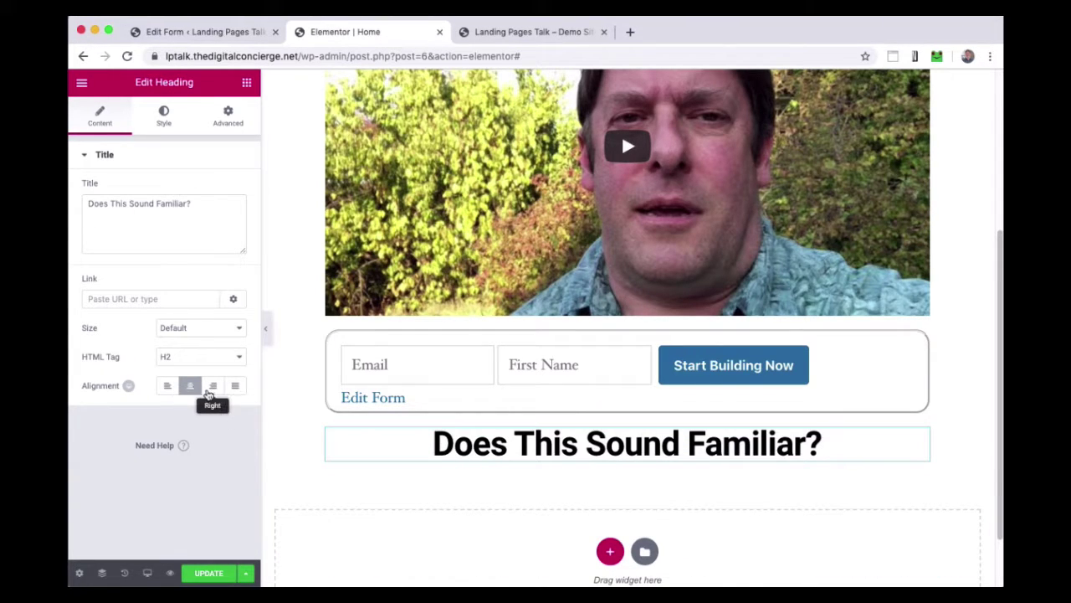
Add a text block below the "Does This Sound Familiar?" heading and replace its placeholder text with the copied sales text.
left_click(247, 82)
left_click_drag(210, 282, 569, 502)
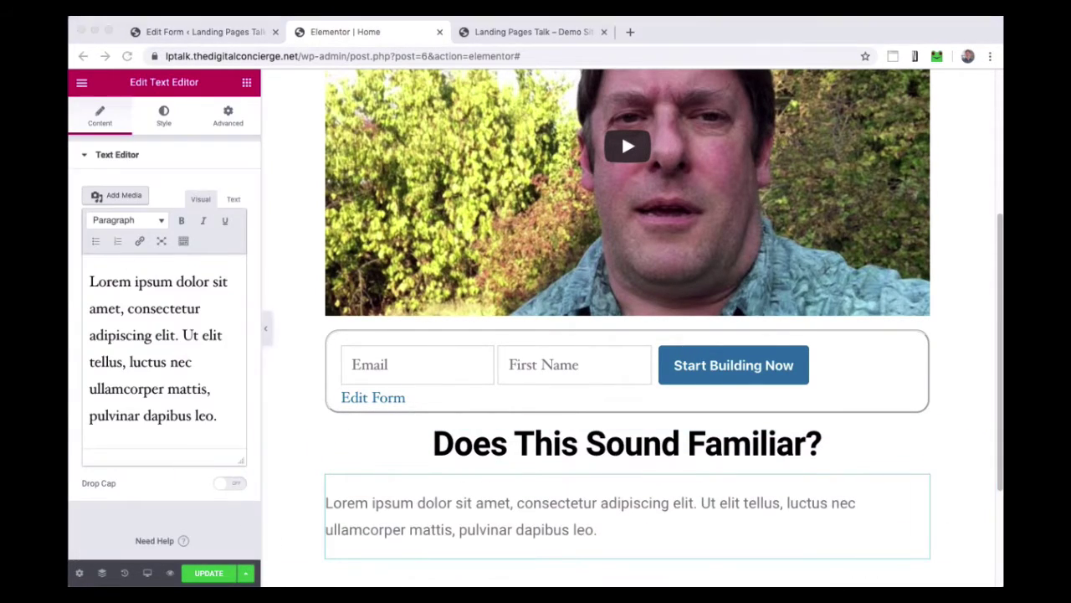
key("super+a")
key("super+v")
scroll(363, 472, "down", 10)
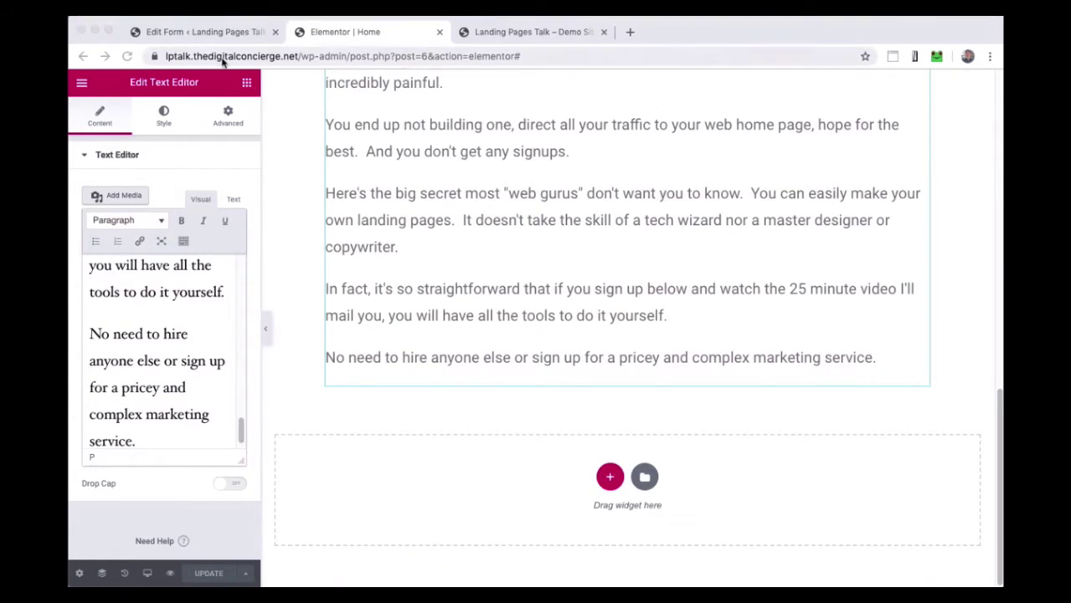
Add a heading below the sales text reading "Effective Landing Pages Includes...".
left_click(247, 83)
left_click_drag(221, 207, 622, 460)
left_click(533, 412)
key("super+a")
type("Effective Landing Pages Includes...")
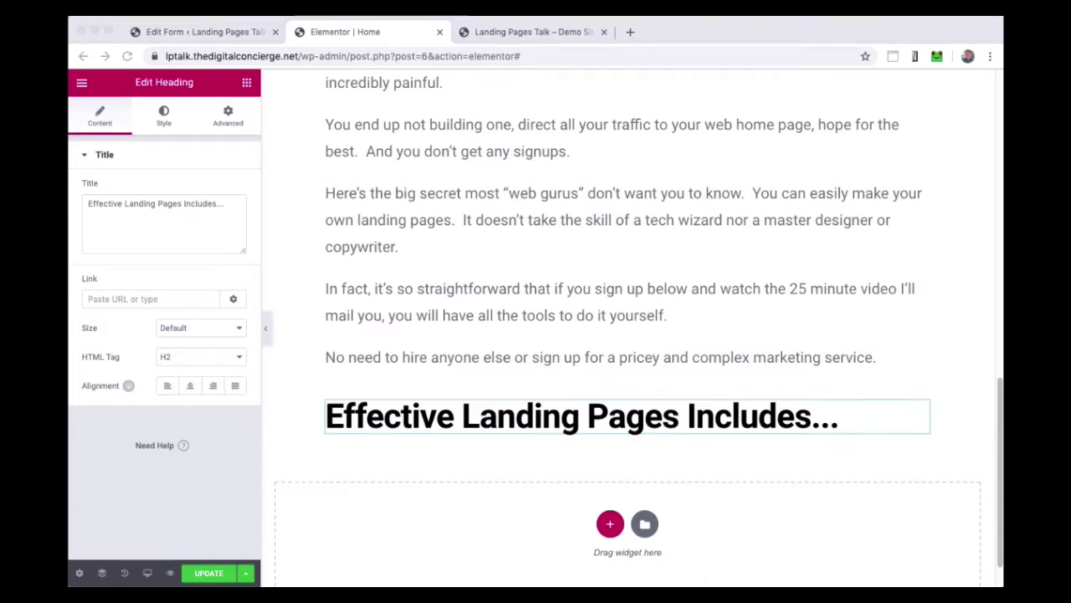
Add an Icon List widget below the "Effective Landing Pages Includes..." heading.
left_click(248, 84)
scroll(181, 358, "down", 5)
left_click_drag(210, 403, 552, 437)
Delete the default list items other than the check-mark one and duplicate that item to make four.
left_click(235, 273)
left_click(235, 273)
left_click(235, 273)
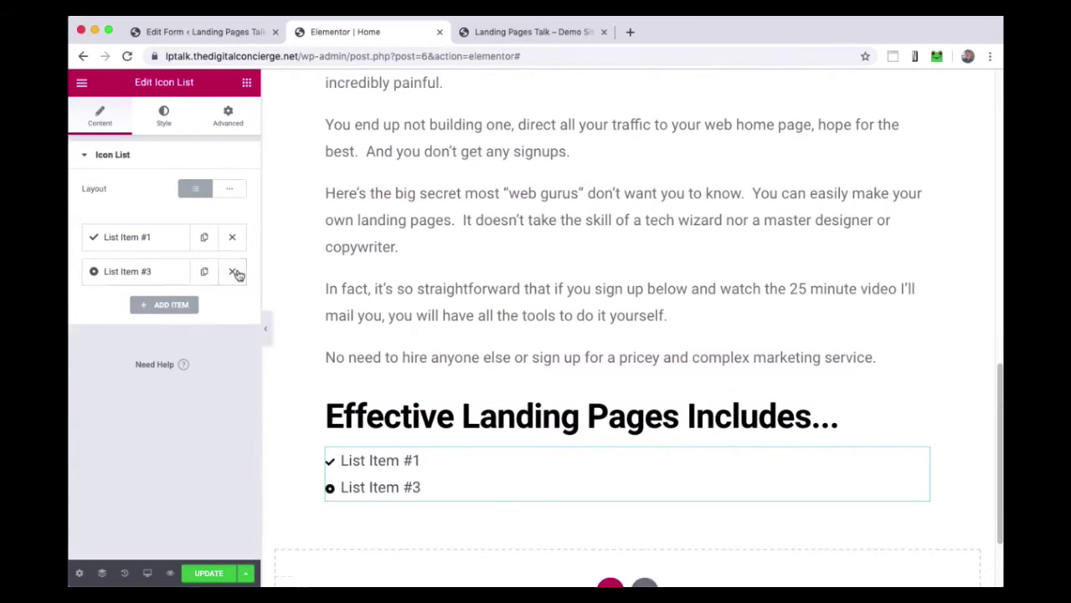
left_click(235, 238)
left_click(235, 238)
left_click(235, 238)
left_click(204, 272)
left_click(204, 306)
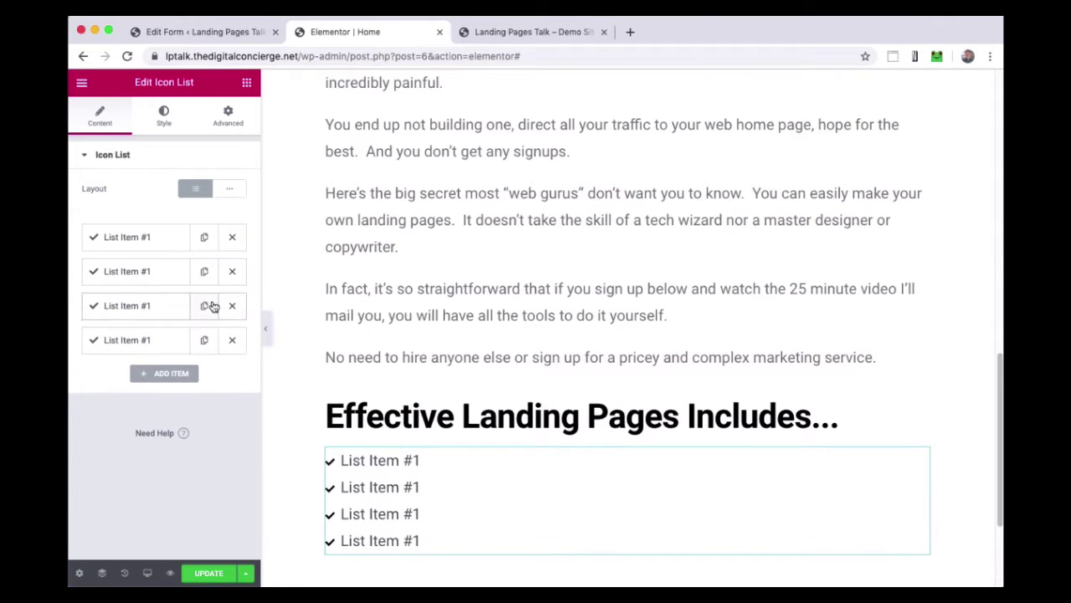
Set the first list item's text to "Quickly create new landing pages for your upcoming event, workshop, product, or email list".
left_click(133, 236)
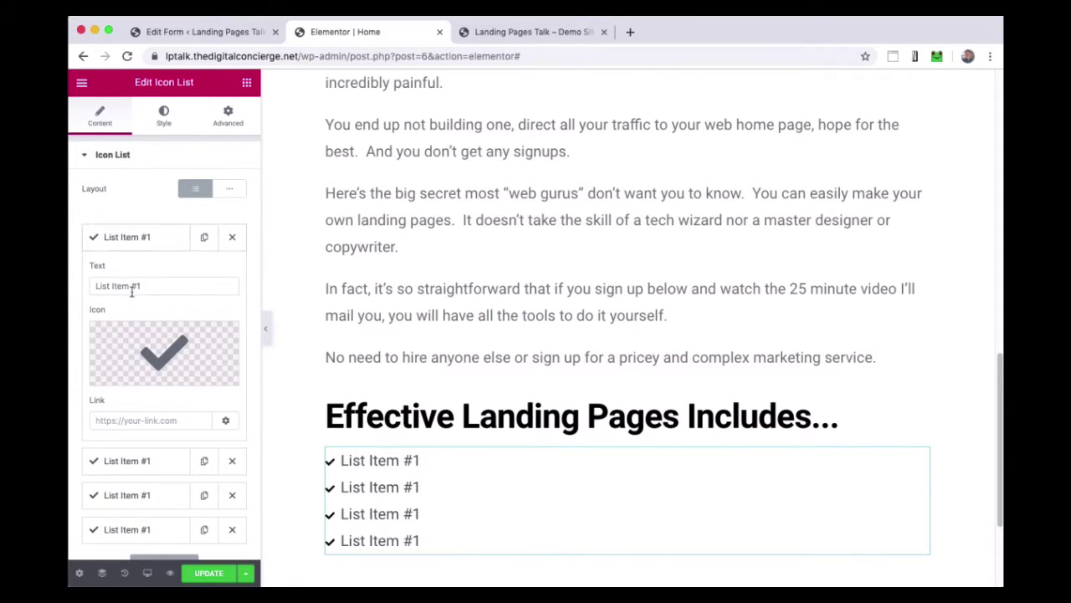
triple_click(126, 286)
type("Quickly create new landing pages for your upcoming event, workshop, product, or email list")
Set the second list item's text to a bold "Learn the #1 secret to tap into your customers strongest desires".
left_click(135, 453)
triple_click(125, 320)
key("ctrl+v")
Set the third list item's text to "Easy to learn landing page format that will get your customers signing up".
left_click(139, 495)
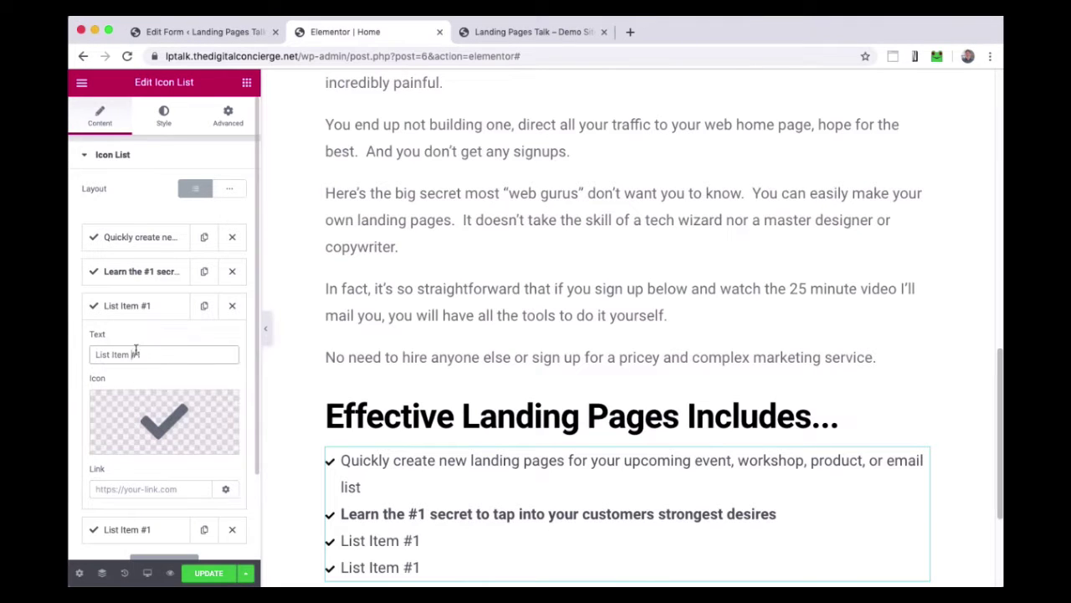
triple_click(136, 350)
type("Easy to learn landing page format that will get your customers signing up")
Set the fourth list item's text to a bold "Add landing pages to your existing WordPress website without paid tools or an expensive web geek".
left_click(159, 525)
triple_click(159, 384)
type("<b>Add landing pages to your existing WordPress website without paid tools or an expensive web geek</b>")
scroll(352, 376, "down", 3)
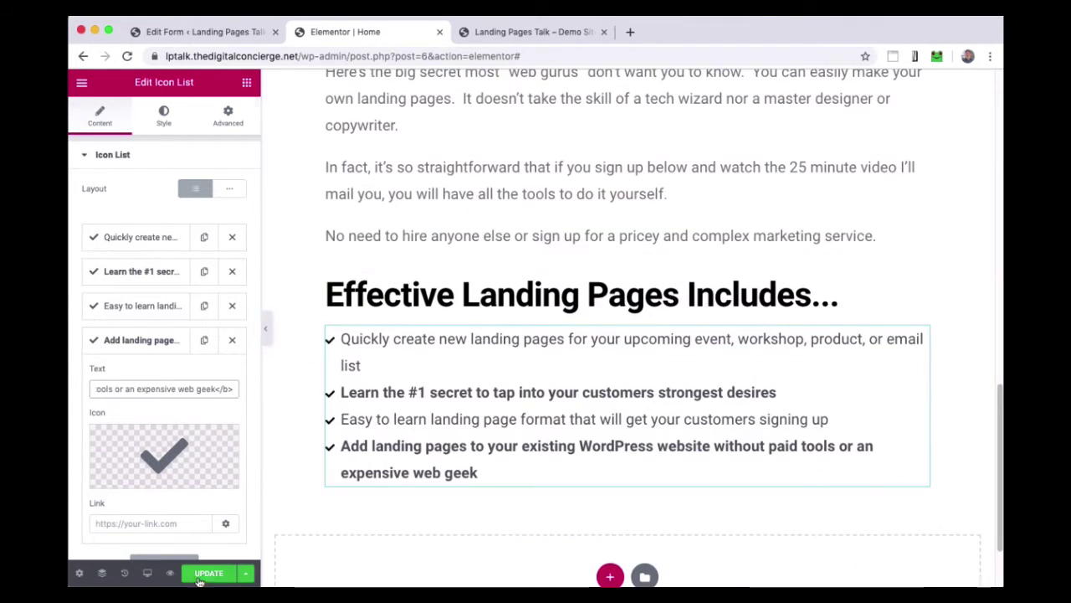
Change the color of the list's check-mark icons to crimson red.
left_click(164, 116)
left_click(107, 309)
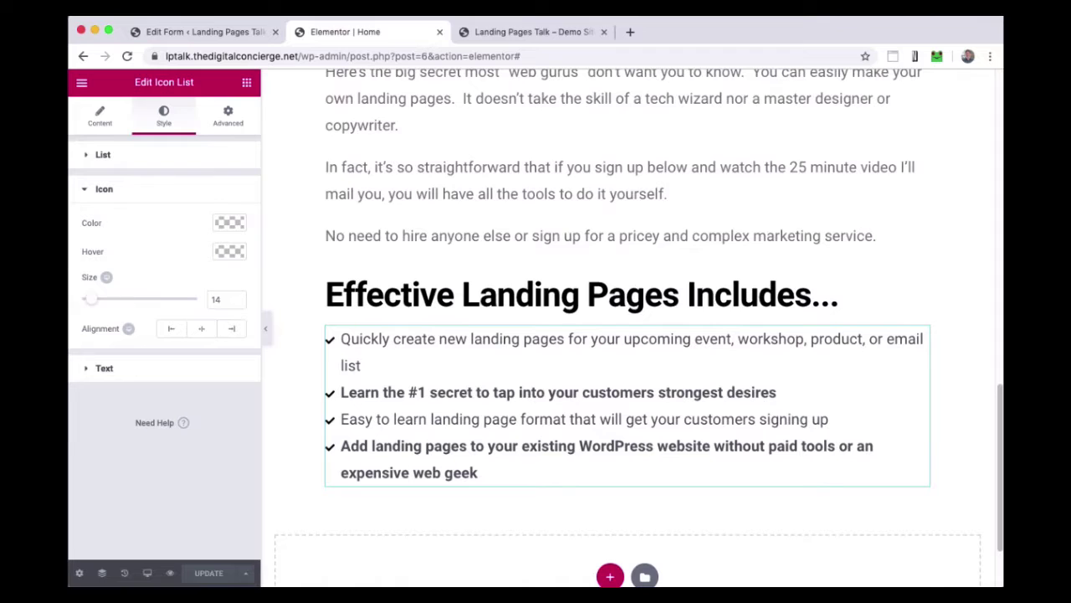
left_click(229, 222)
left_click(88, 362)
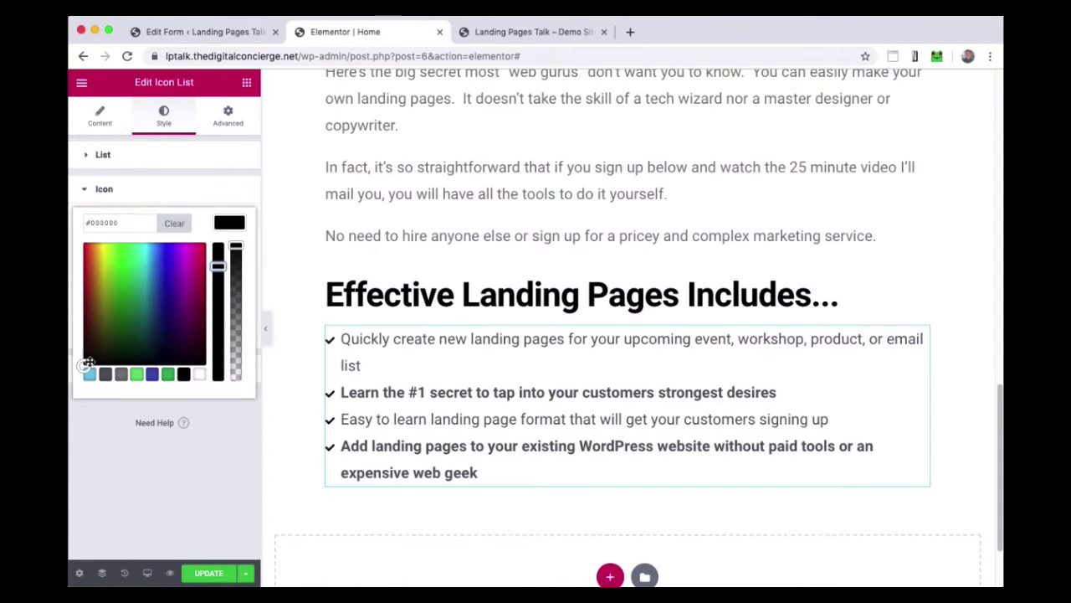
left_click_drag(88, 362, 80, 239)
left_click(151, 193)
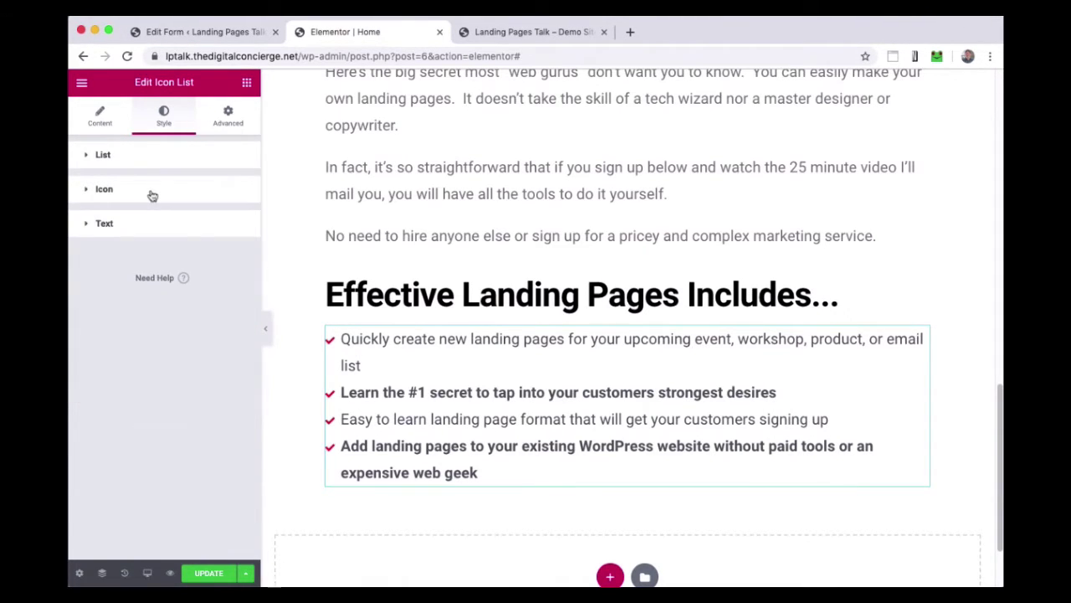
Give the column holding the "Effective Landing Pages Includes..." heading and list a dotted border.
left_click(327, 281)
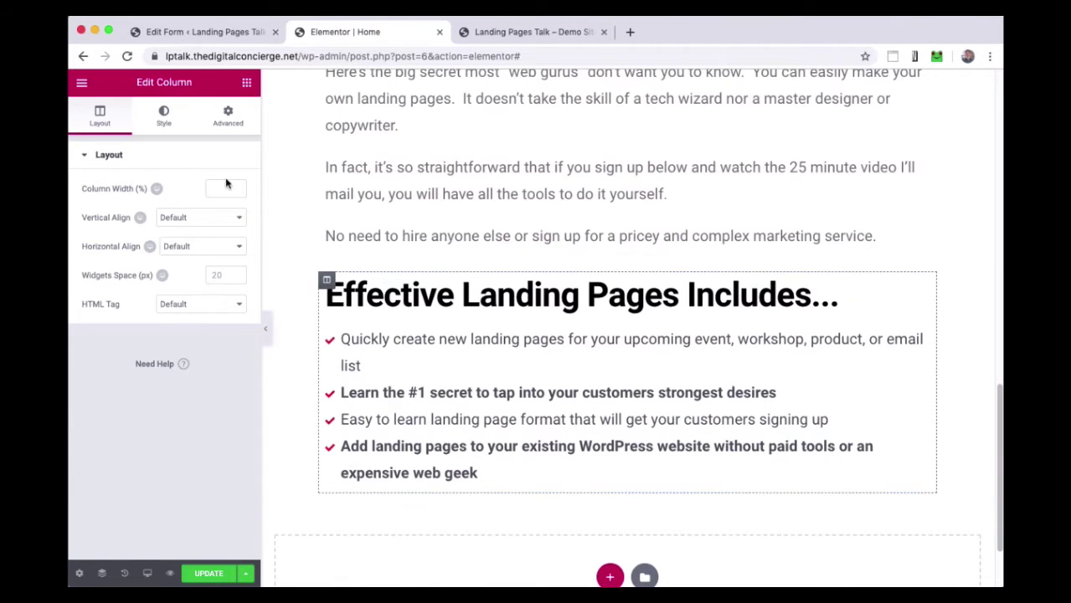
left_click(163, 116)
left_click(199, 258)
left_click(198, 288)
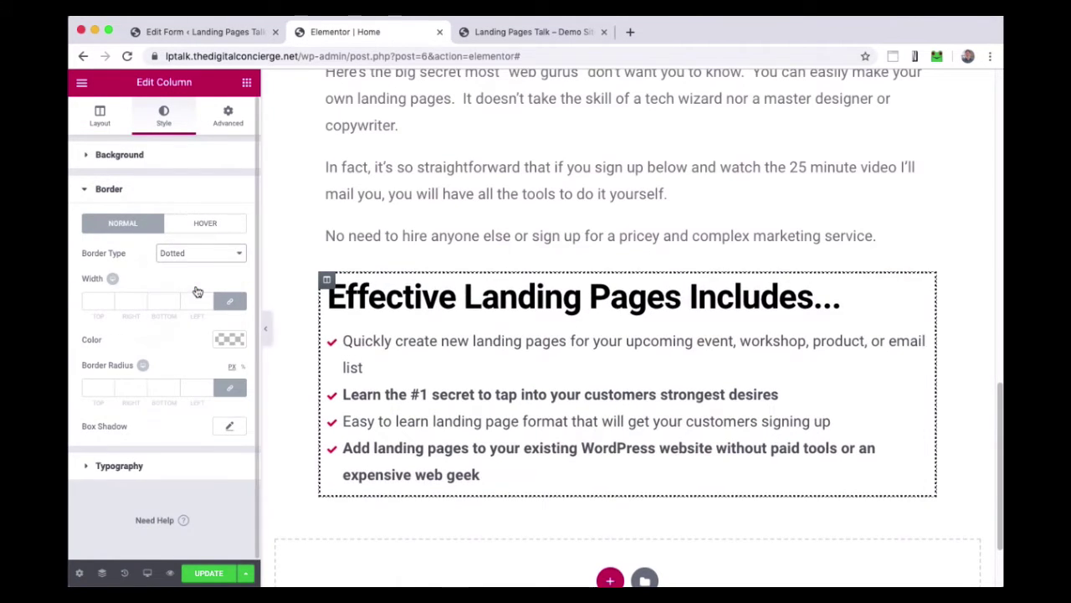
Give the whole "Effective Landing Pages Includes..." section a classic light gray background color.
left_click(628, 263)
left_click(165, 117)
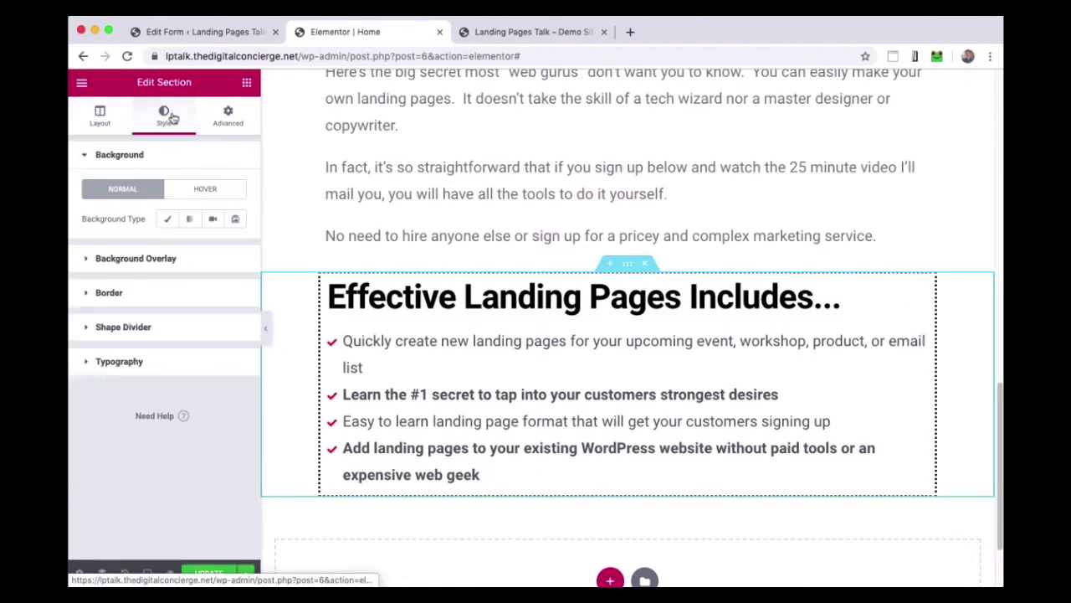
left_click(175, 223)
left_click(230, 248)
left_click_drag(89, 360, 84, 272)
Unlink the benefits section's padding values and set the top and bottom padding to 40 px.
left_click(227, 117)
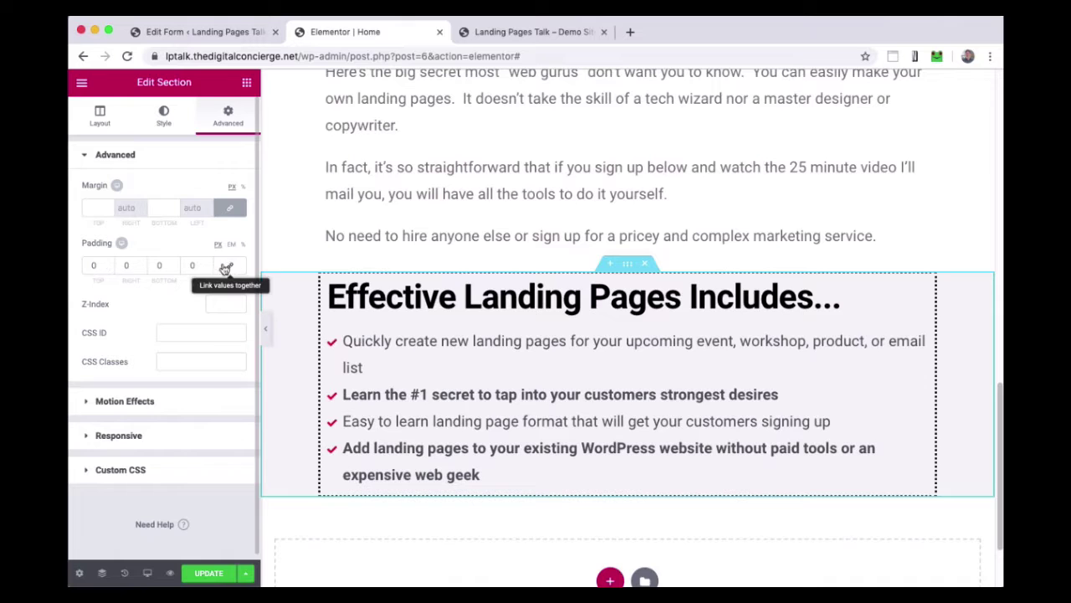
type("40")
left_click(159, 265)
type("40")
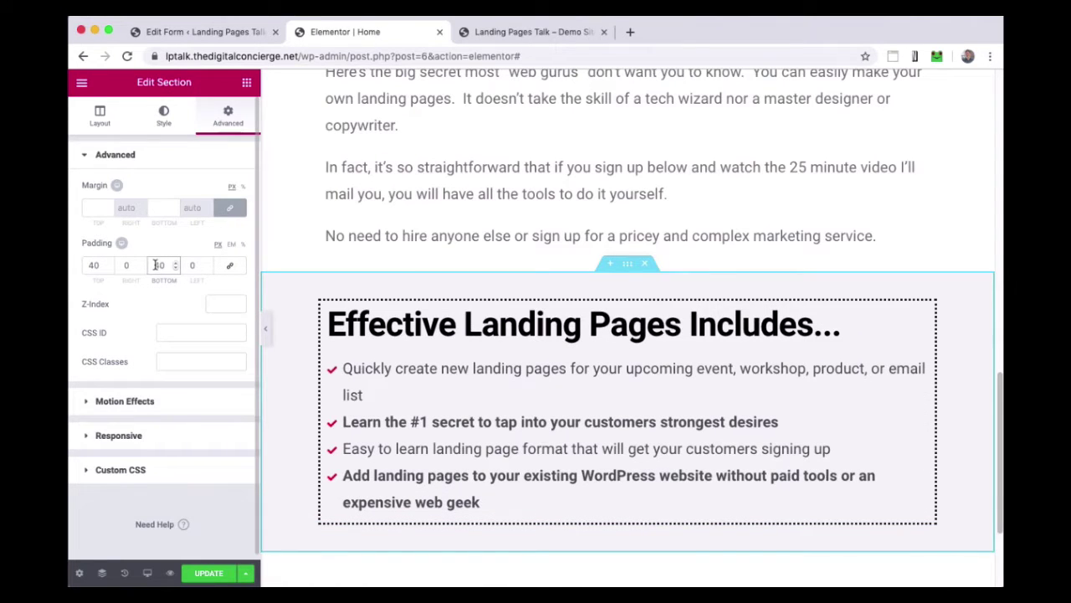
Add a centered heading "What Others are Saying" in a new section below the benefits list.
scroll(301, 360, "down", 2)
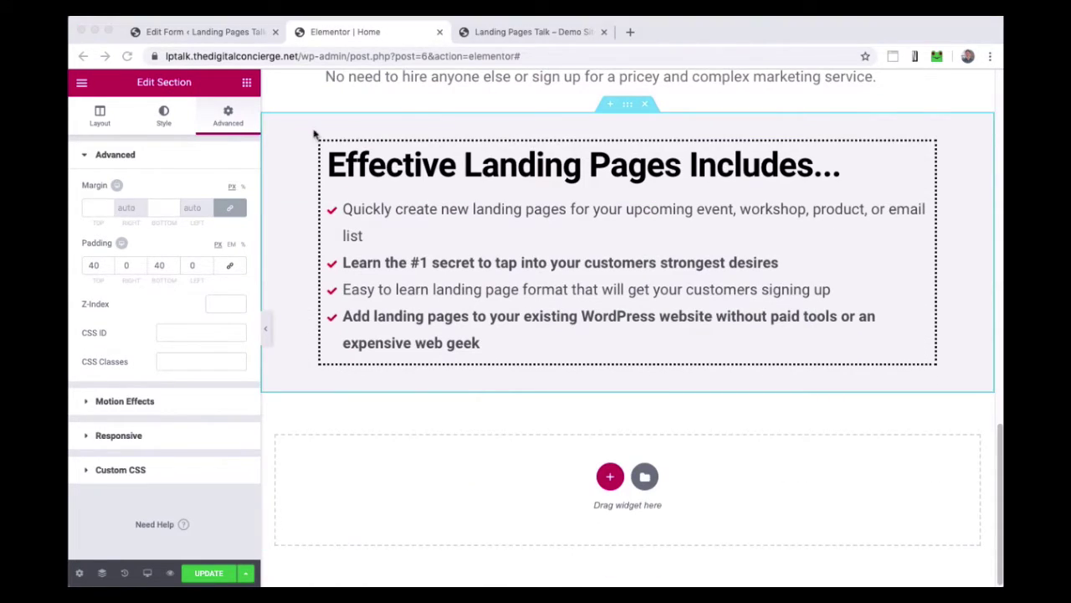
left_click(247, 82)
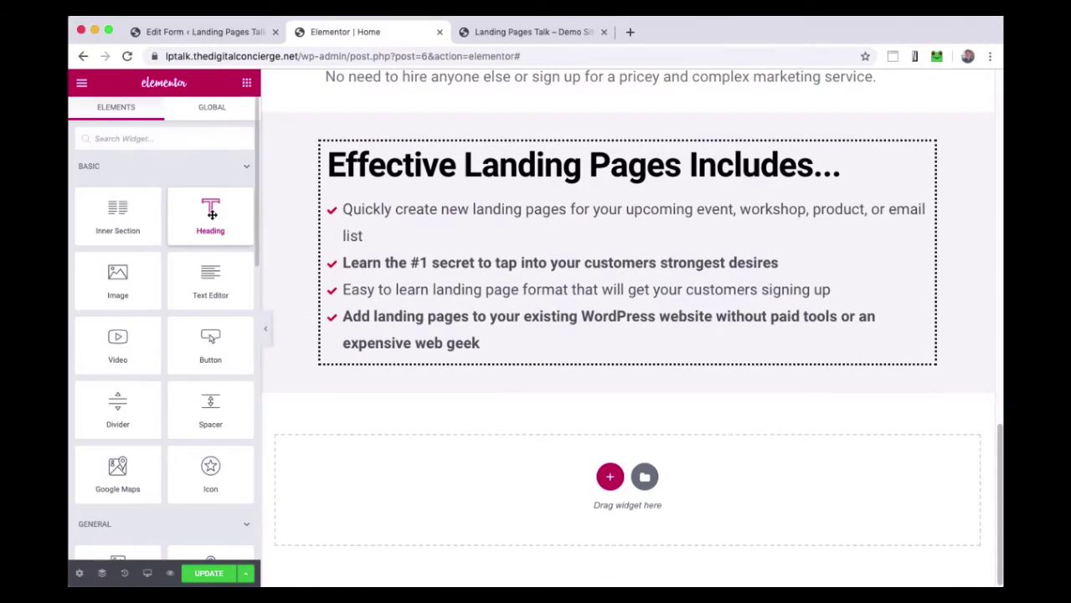
left_click_drag(210, 208, 663, 483)
triple_click(192, 205)
type("What Others are Saying")
left_click(201, 385)
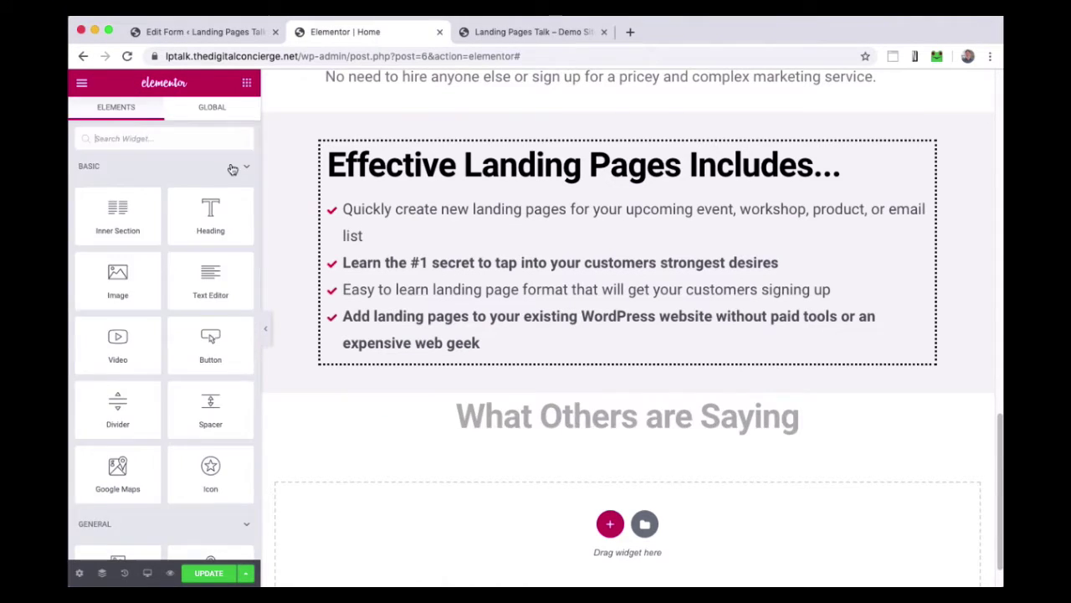
Add a two-column inner section directly below the "What Others are Saying" heading.
scroll(213, 352, "down", 5)
scroll(125, 339, "down", 2)
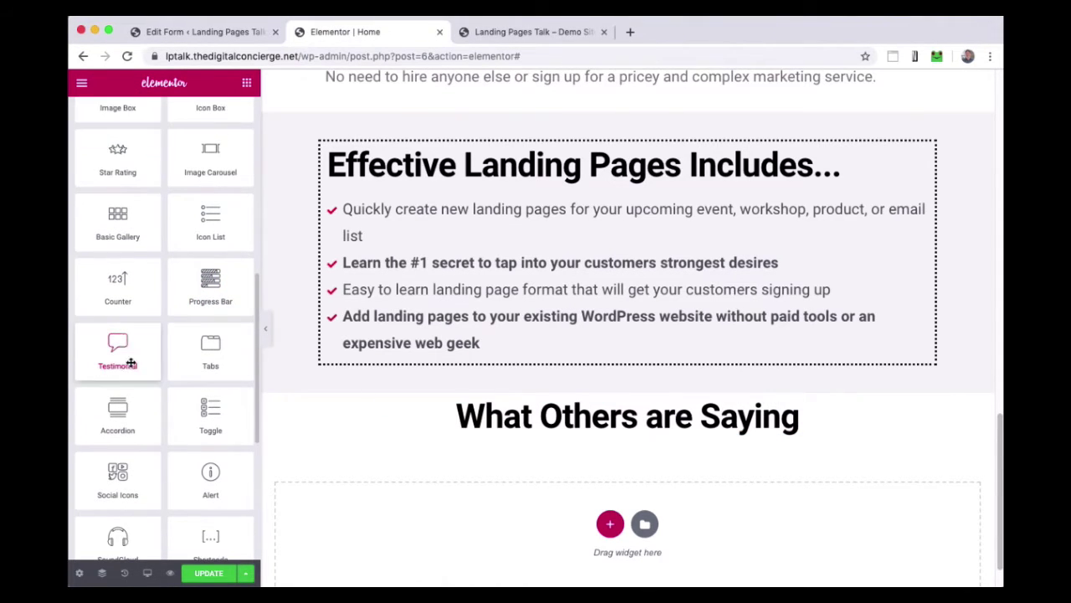
scroll(175, 380, "up", 6)
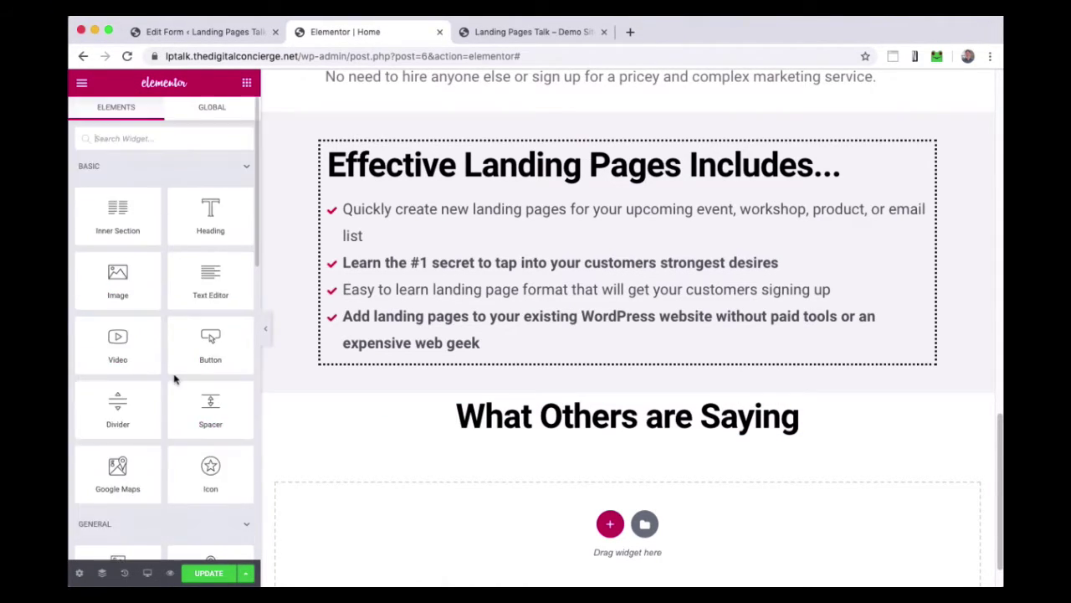
left_click_drag(122, 212, 614, 437)
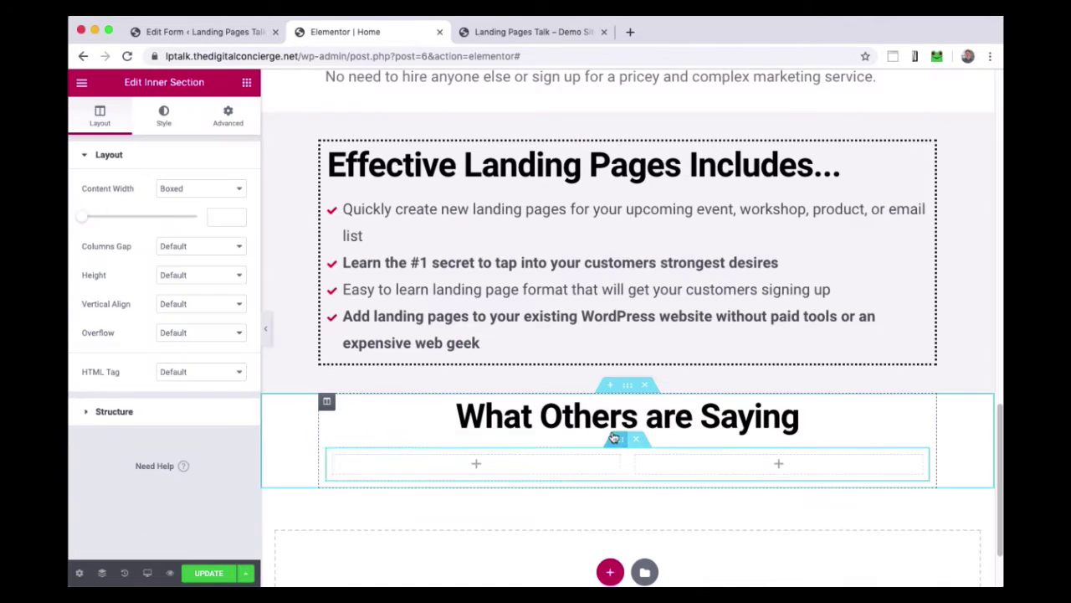
Add a Testimonial widget to the left column of the inner section.
left_click(247, 82)
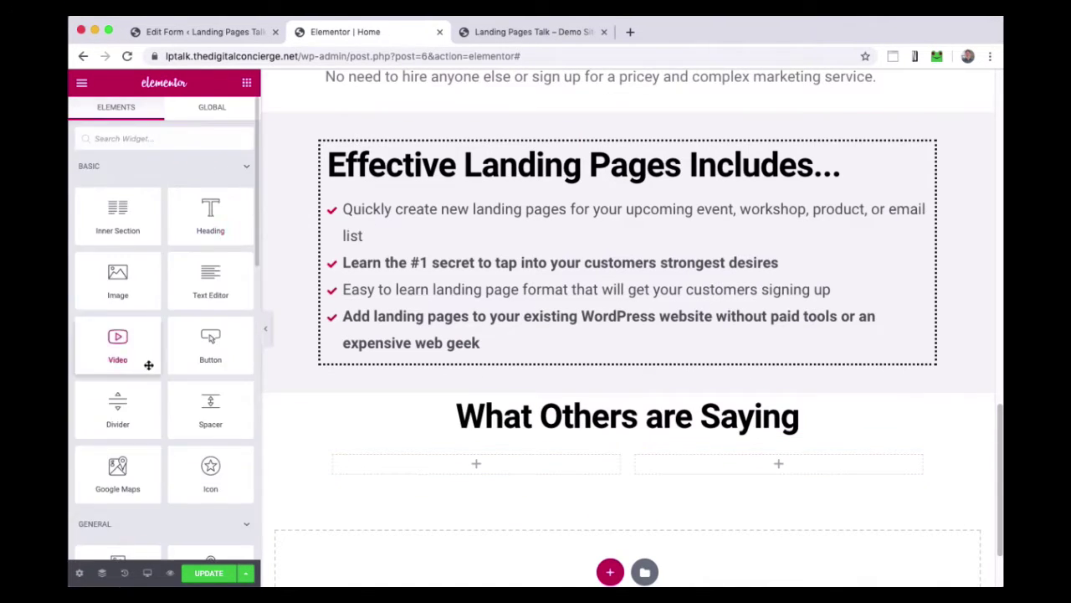
scroll(156, 299, "down", 6)
left_click_drag(117, 372, 485, 469)
left_click(247, 82)
scroll(156, 377, "down", 6)
left_click_drag(117, 414, 792, 528)
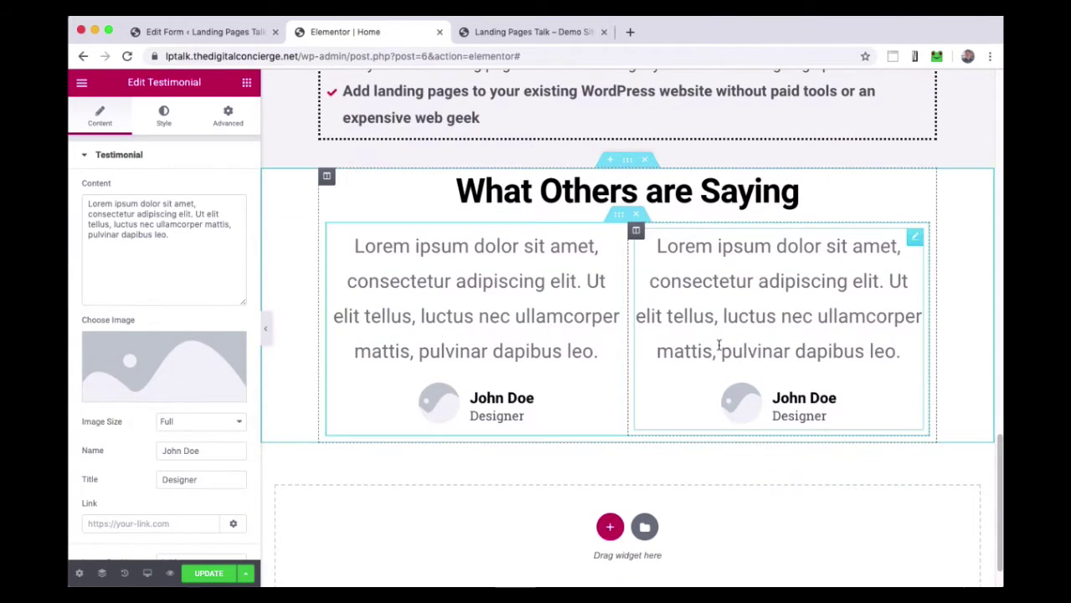
right_click(771, 299)
left_click(815, 490)
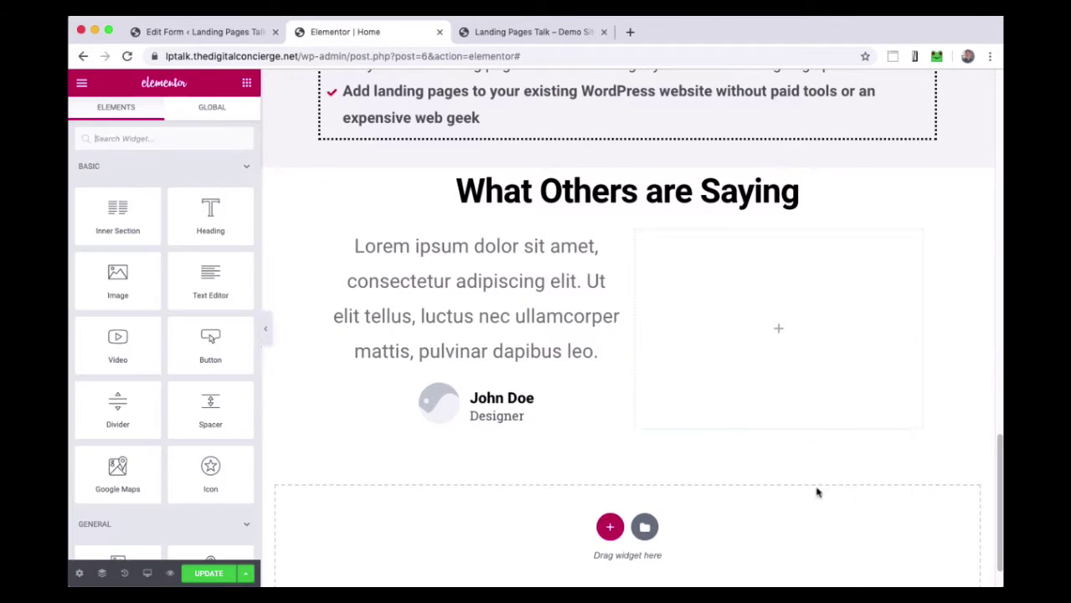
Replace the testimonial's placeholder content with the reader quote about the personal writing style and the relevance of the Digital Concierge email list.
left_click(452, 282)
key("super+Tab")
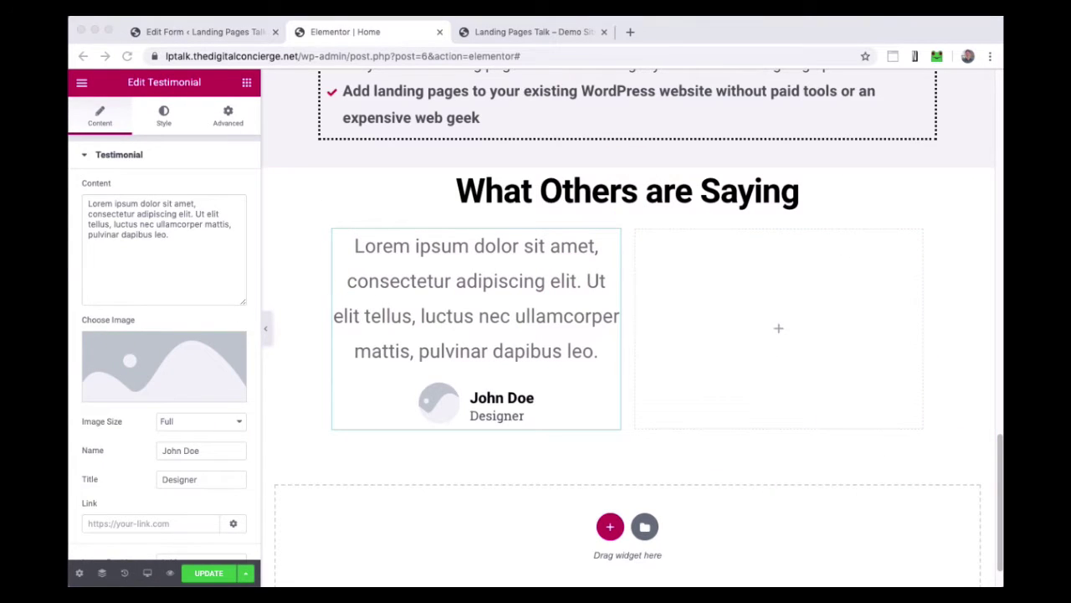
left_click_drag(184, 236, 87, 185)
type("Michael's writing style is personal and accessible... [T]he emails discuss topics that are relevant to me.  [The] Digital Concierge email list would be relevant to anyone interested in entrepreneurship, business, or (of course) email marketing.")
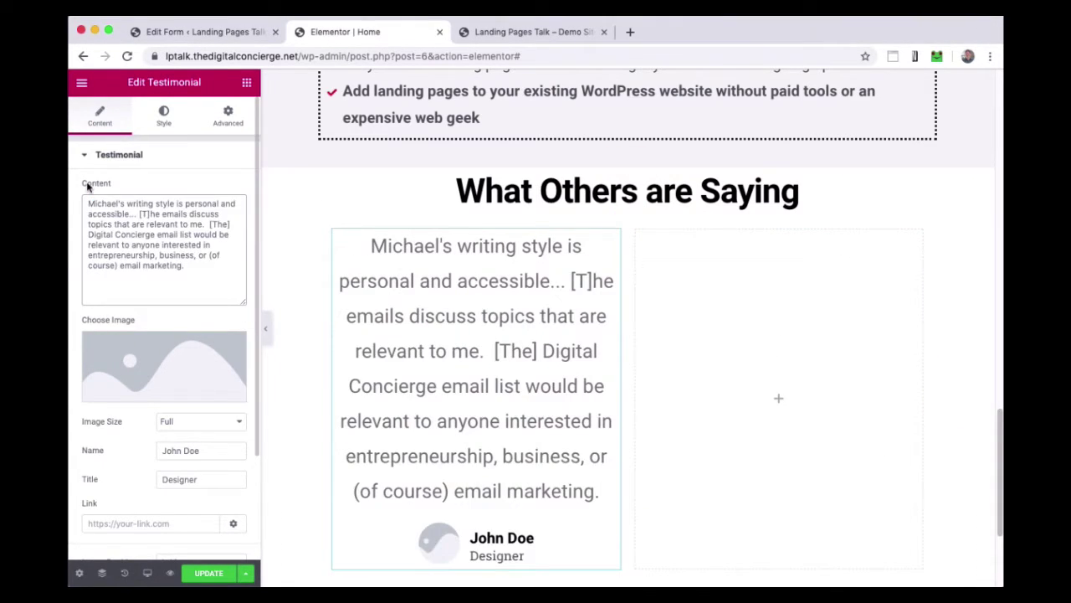
Enter the reviewer's first name, remove the Thumbnail-size placeholder image, and set the testimonial's title to "Digital Concierge Mailing List Reader".
type("Ben")
left_click(240, 346)
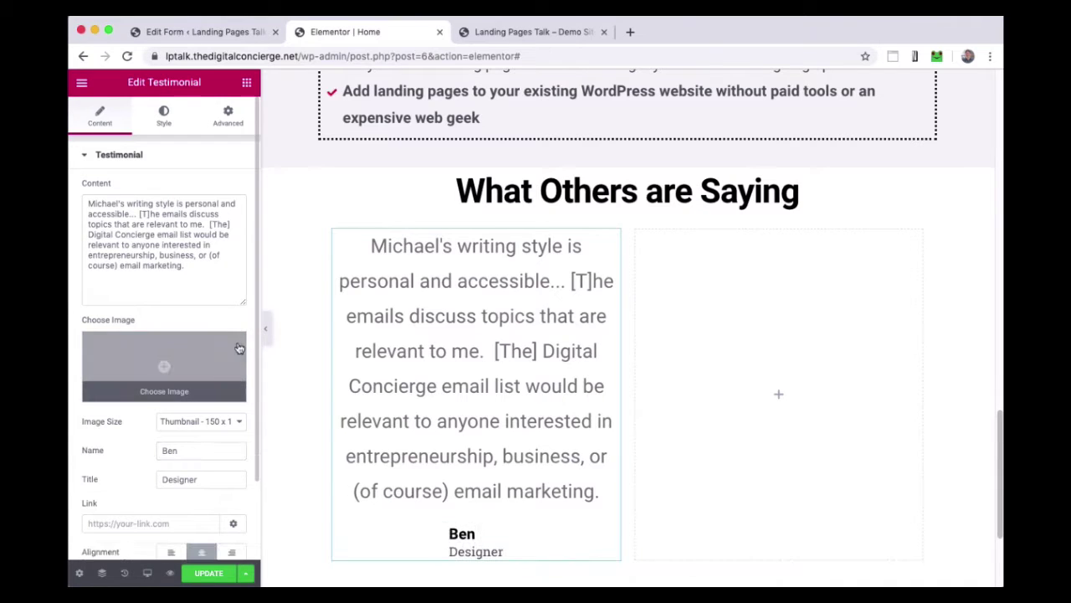
double_click(208, 479)
type("Digital Concierge Mailing List Reader")
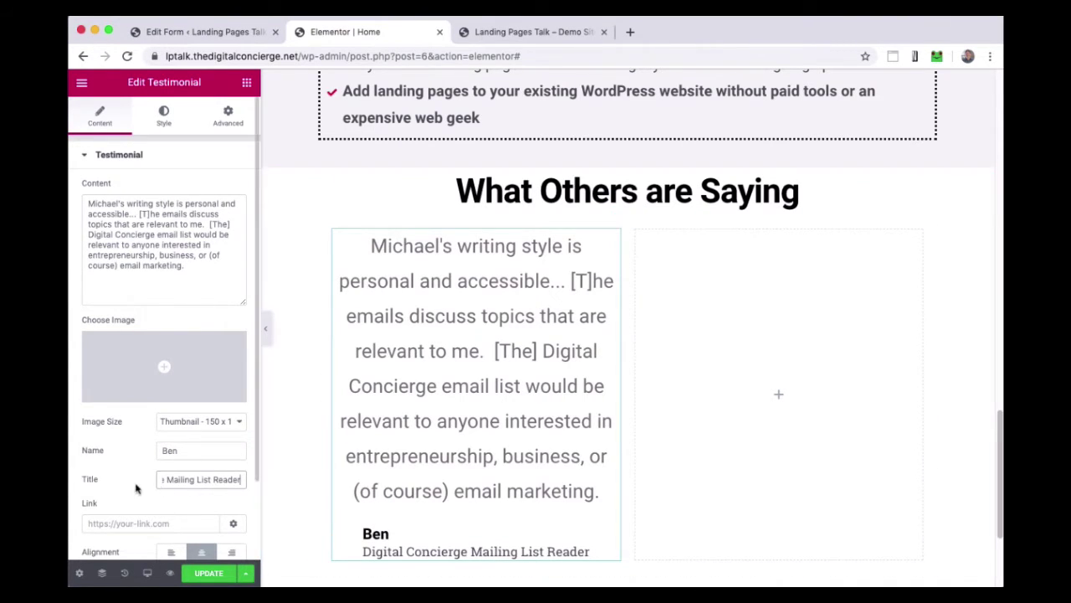
Align the testimonial's content to the left.
scroll(168, 418, "down", 2)
left_click(178, 454)
scroll(179, 418, "up", 3)
Set the font size of the testimonial's content text to 20 px.
left_click(164, 115)
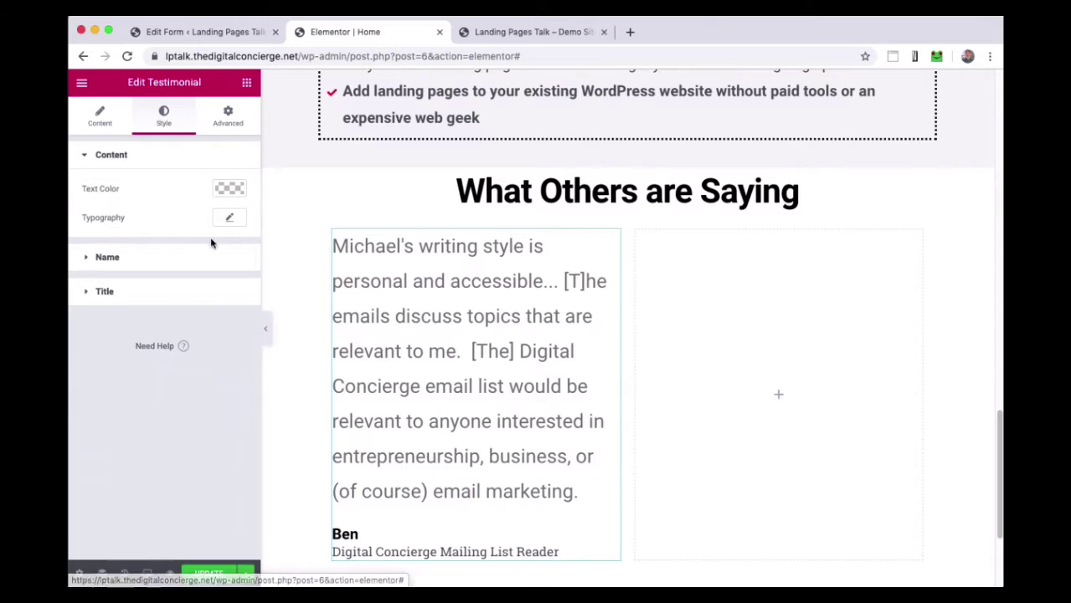
left_click(229, 217)
left_click(220, 302)
type("20")
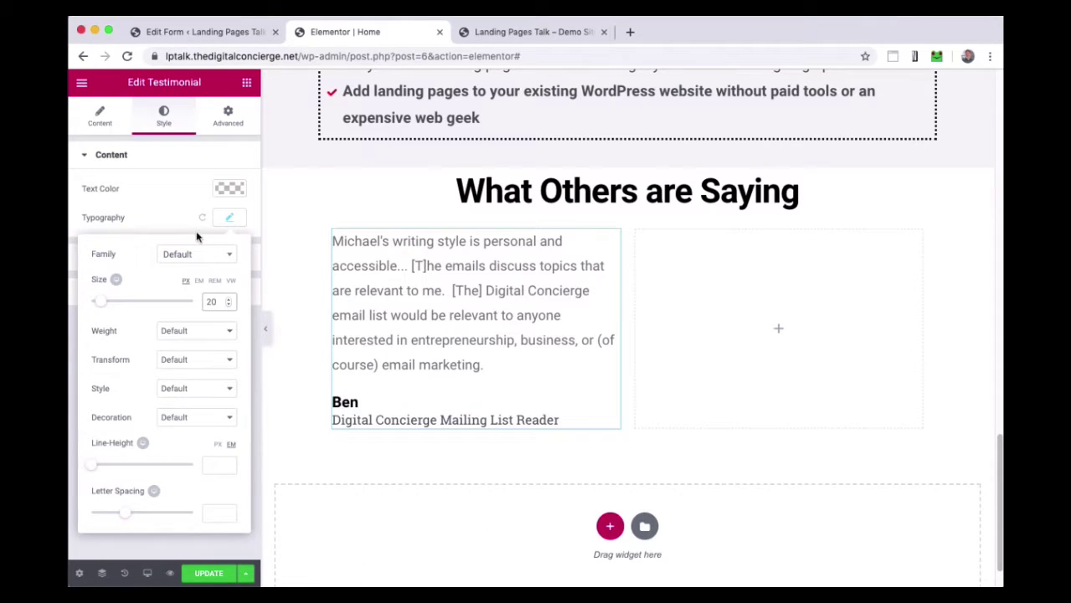
left_click(226, 219)
Duplicate the finished testimonial and move the copy into the empty right column.
right_click(584, 241)
left_click(613, 272)
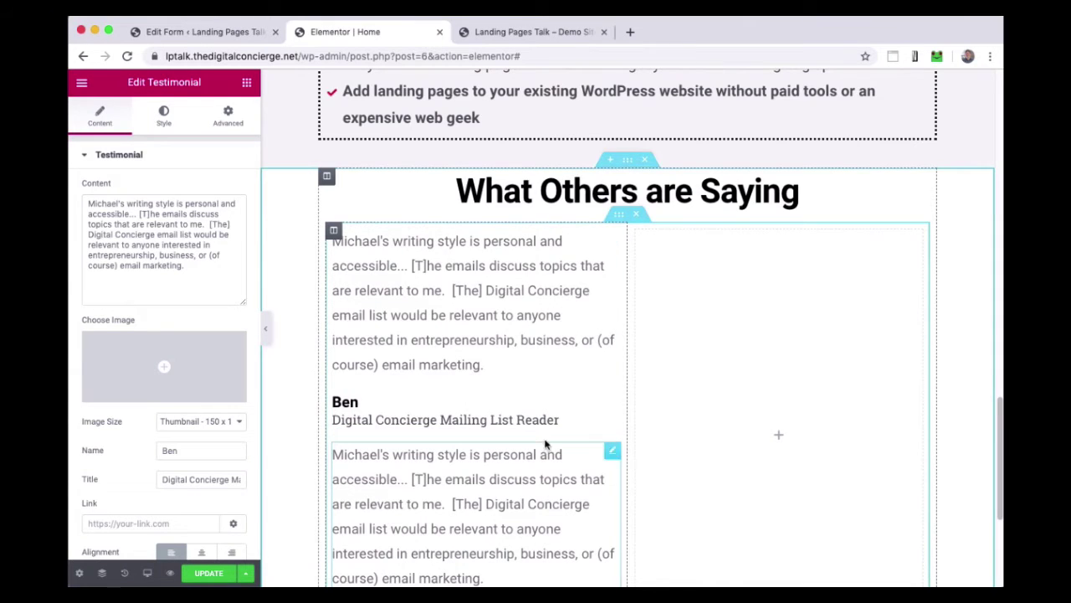
scroll(551, 444, "down", 1)
left_click_drag(564, 483, 520, 410)
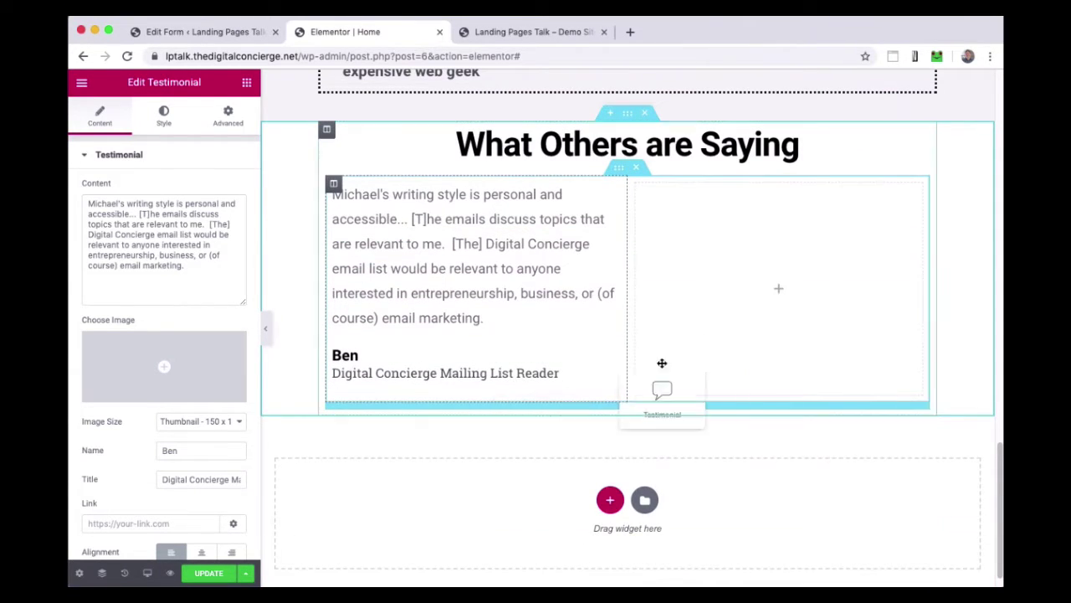
left_click_drag(615, 396, 737, 288)
Replace the copied testimonial's quote with the one starting "Anyone who runs their own business" and enter the second reviewer's first name.
type("Anyone who runs their own business and finds they are often overwhelmed trying to keep up with all the responsibilities of owning a business would benefit.  The Digital Concierge provides incredibly valuable services at a rate that may not be the lowest in town, but is certainly a value because of the level of professionalism and outcome that is provided.")
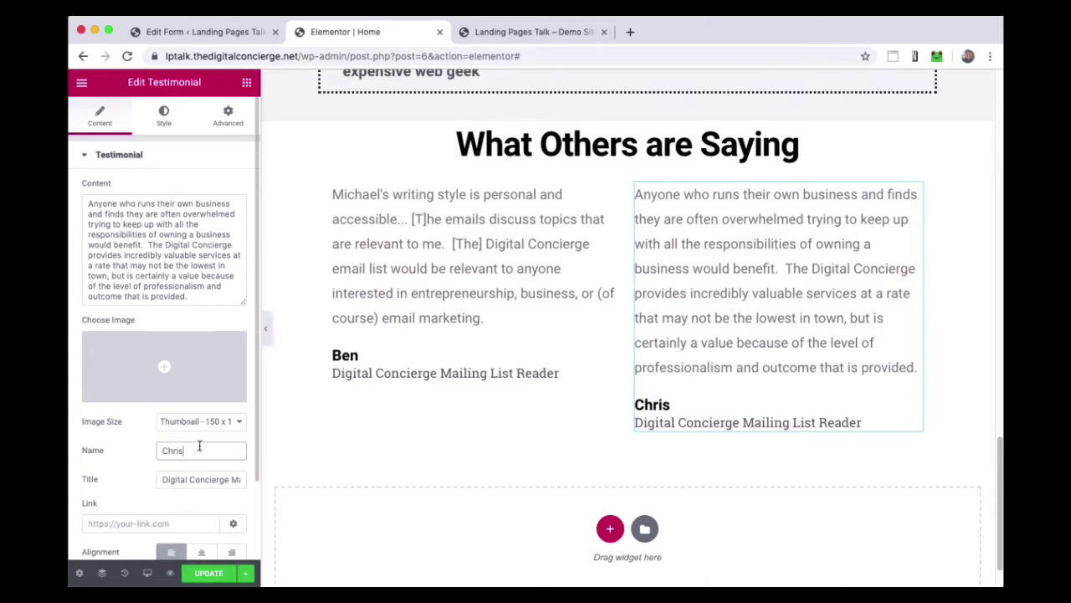
Add a centered H3 heading "Learn to build your next landing page yourself" in a new section below the testimonials.
left_click(247, 82)
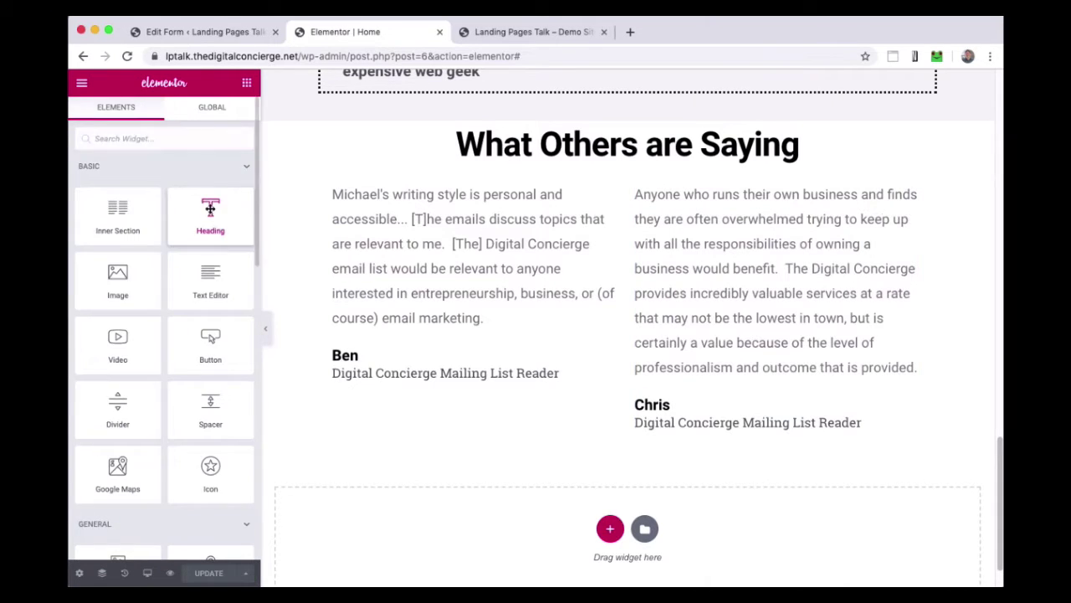
left_click_drag(211, 212, 591, 526)
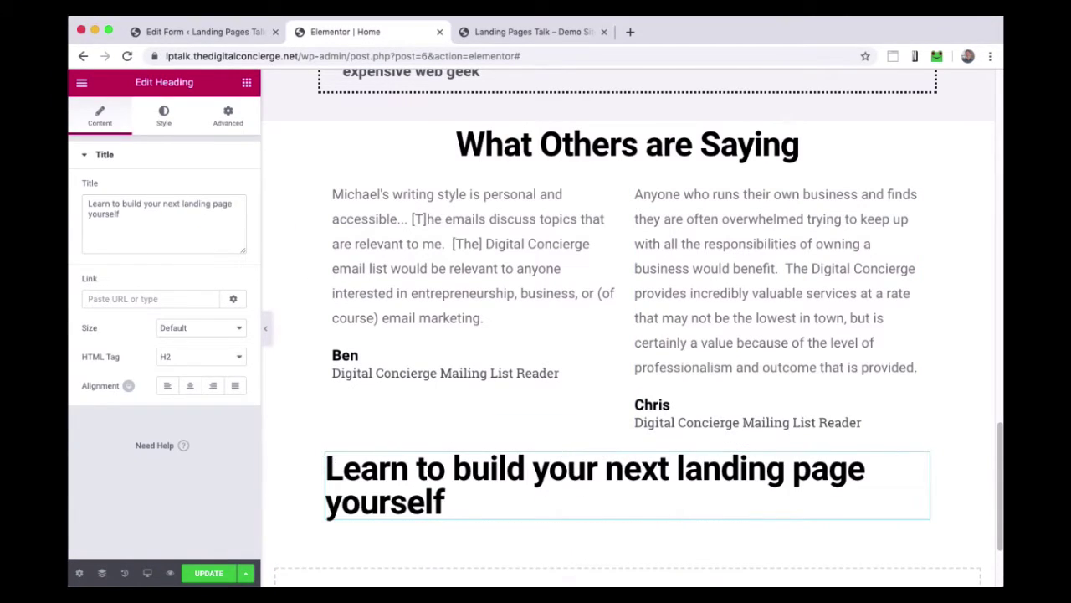
left_click(201, 357)
left_click(189, 370)
left_click(190, 385)
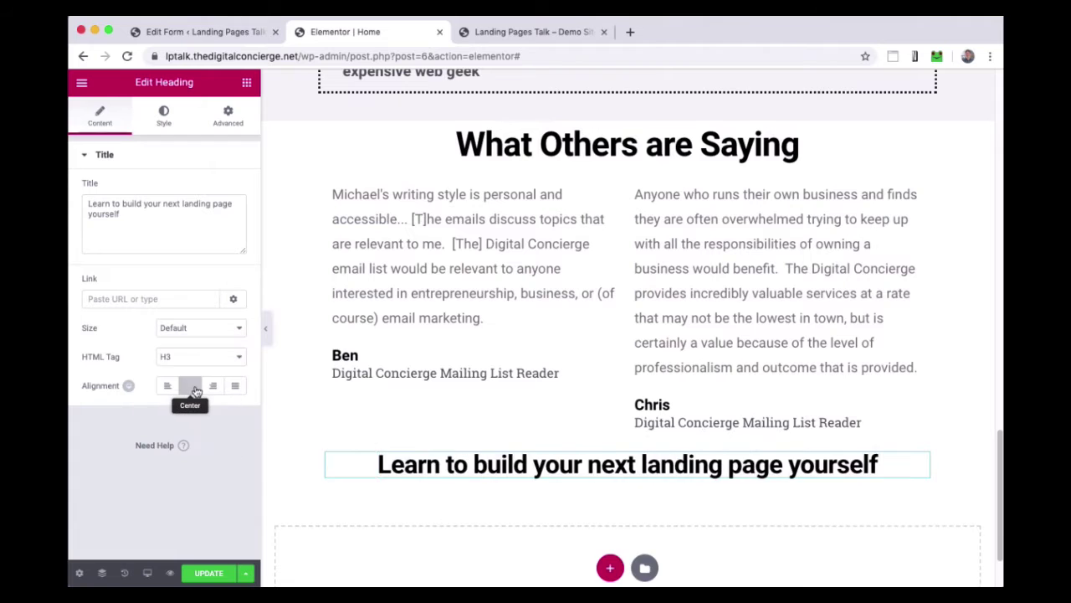
Duplicate the existing Mailchimp opt-in form and place the copy below the "Learn to build your next landing page yourself" heading.
left_click(247, 82)
scroll(539, 502, "up", 10)
right_click(923, 255)
left_click(899, 282)
left_click_drag(920, 355, 574, 382)
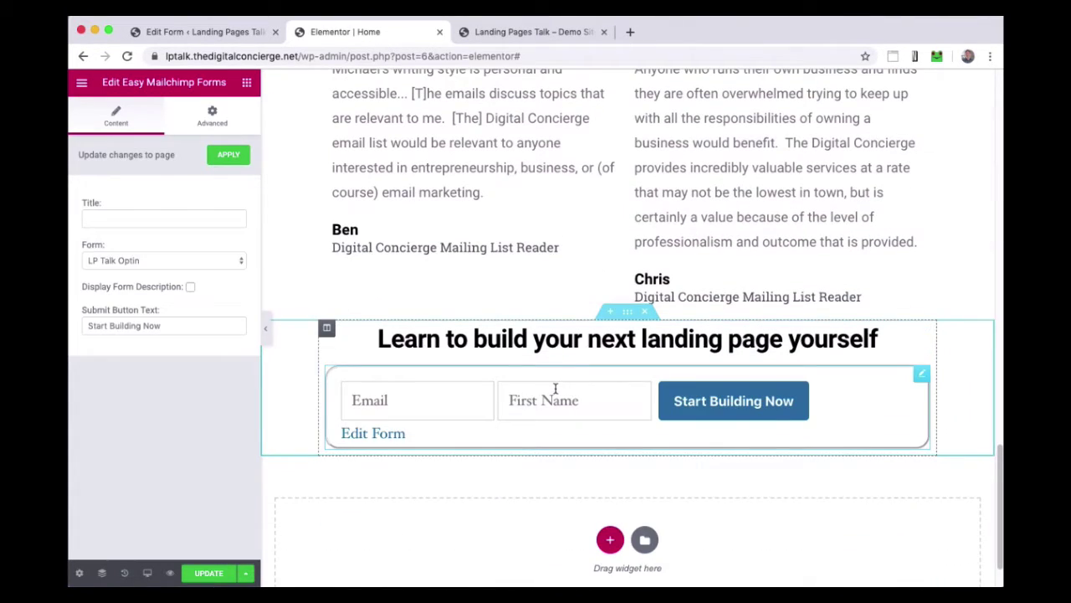
Give the final opt-in section the same background colour as the "Effective Landing Pages Includes..." section and update the page.
scroll(304, 392, "up", 10)
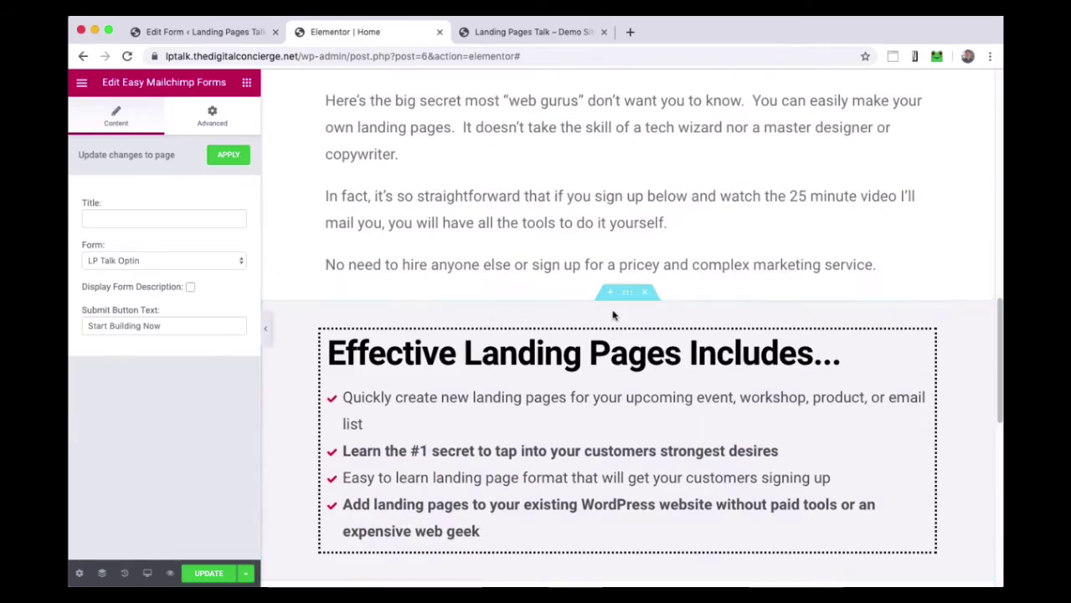
left_click(304, 393)
left_click(167, 116)
left_click(229, 247)
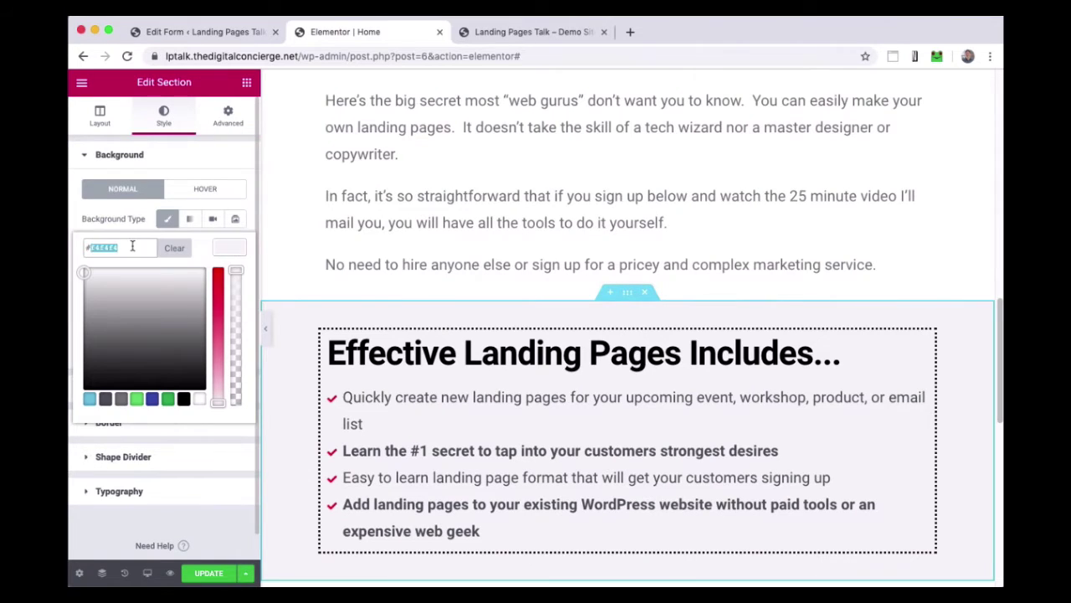
scroll(268, 477, "down", 10)
left_click(627, 248)
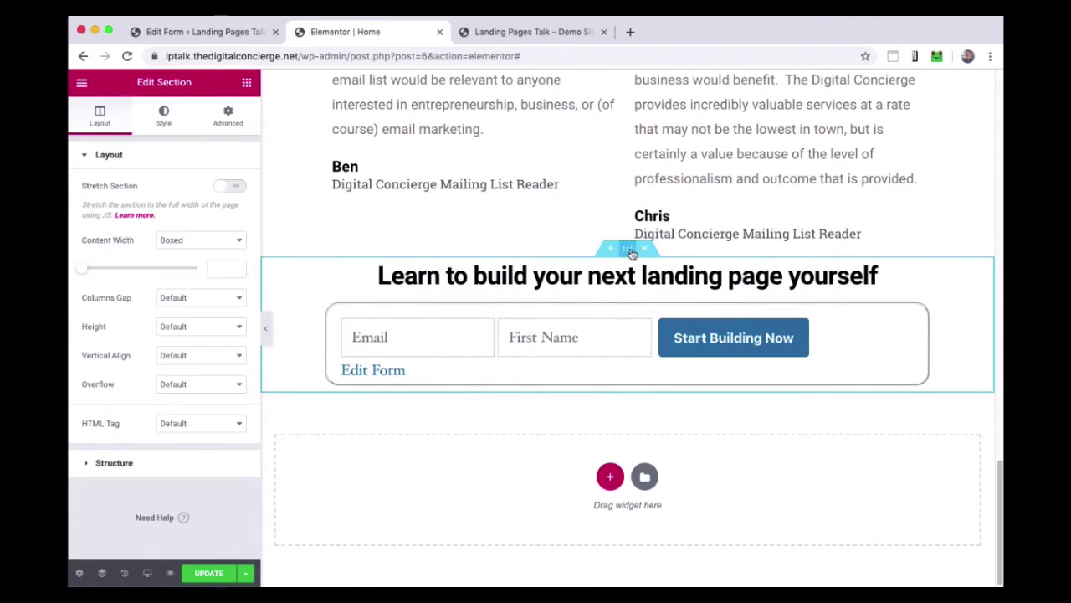
left_click(168, 115)
left_click(168, 219)
left_click(228, 247)
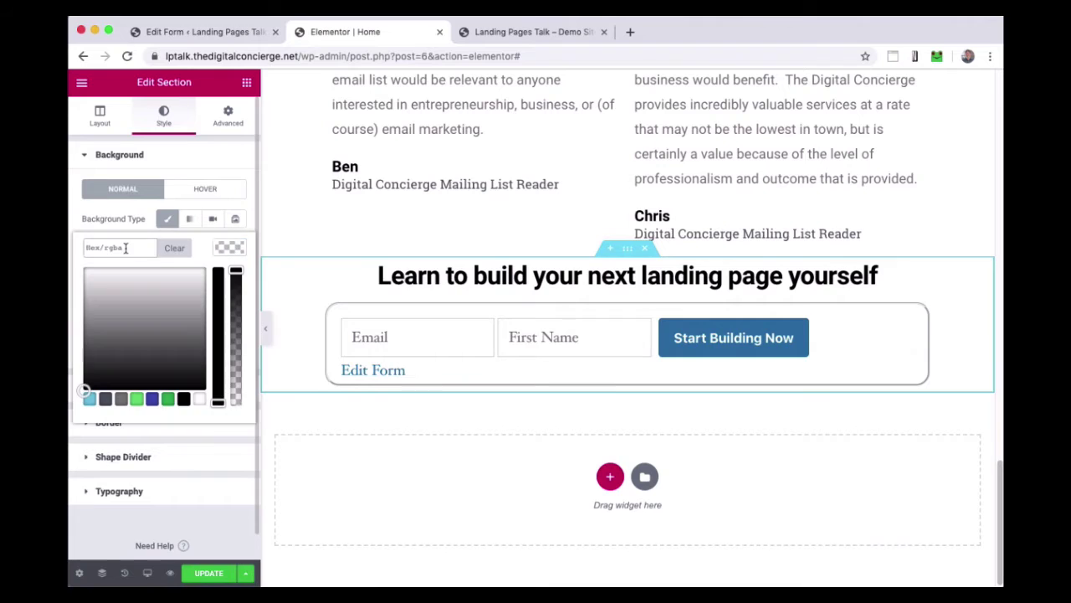
left_click(208, 572)
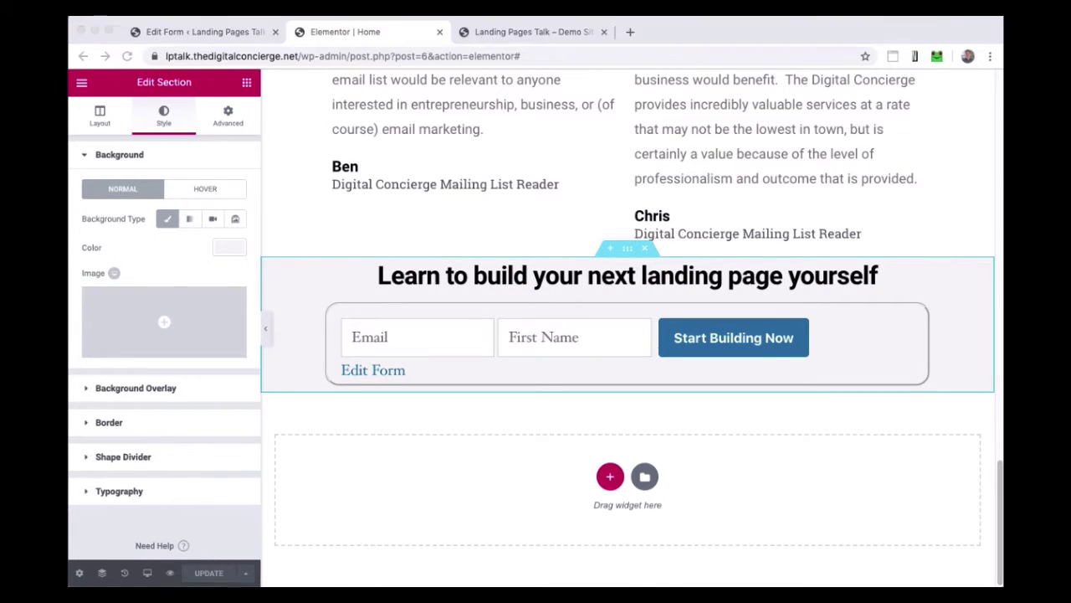
Unlink the final opt-in section's padding values and set its top and bottom padding to 20 px.
left_click(241, 119)
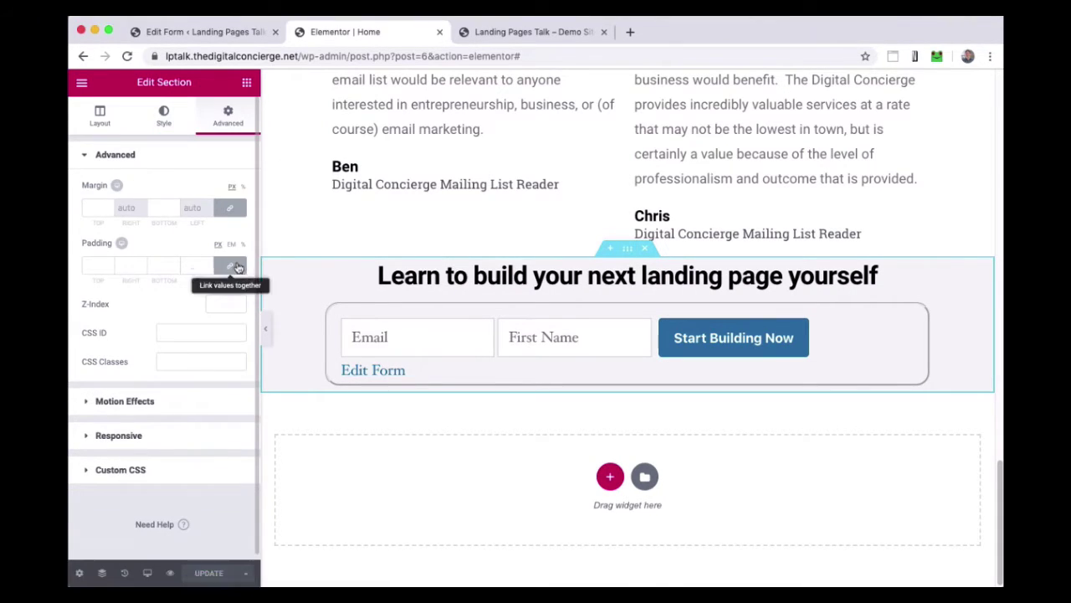
left_click(234, 264)
left_click(94, 265)
type("20")
left_click(159, 265)
type("2")
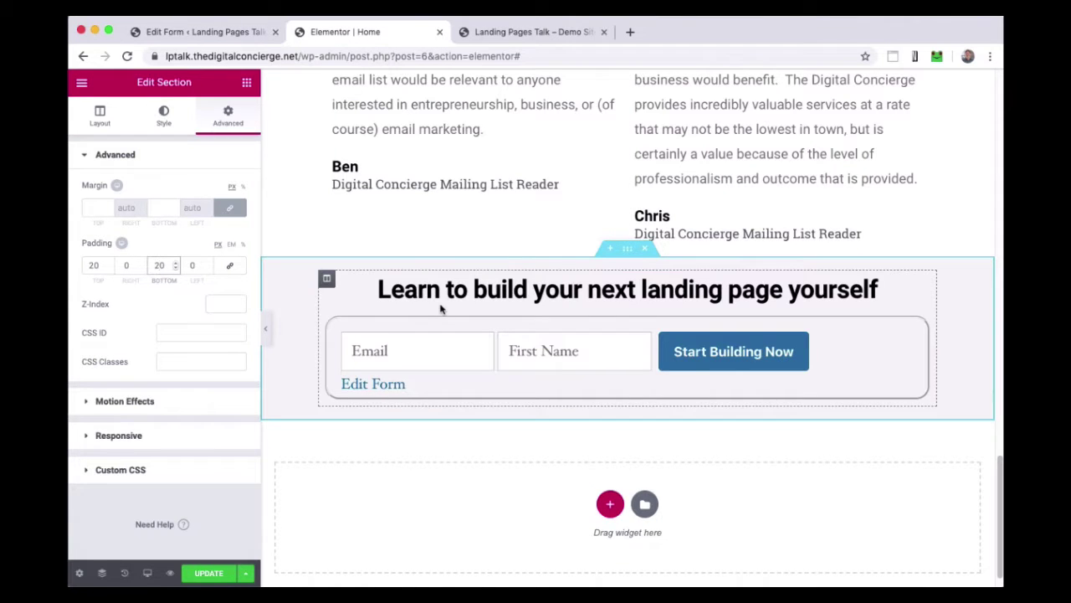
Add a Mountains shape divider to the bottom of the "What Others are Saying" section and set its colour to #f4f4f4.
scroll(363, 280, "up", 5)
left_click(628, 224)
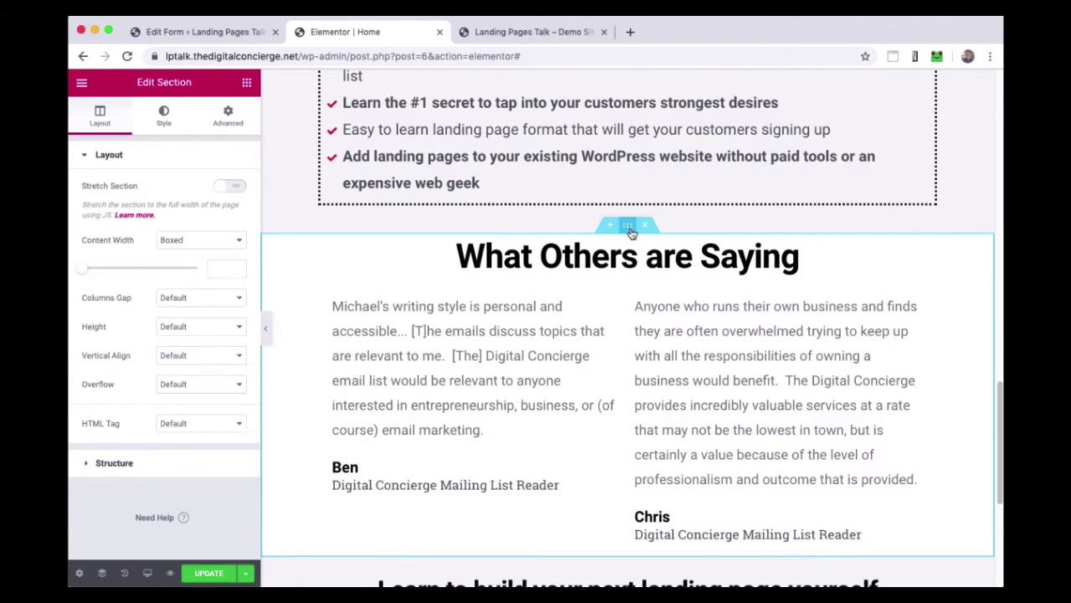
left_click(165, 115)
left_click(148, 318)
scroll(304, 335, "down", 4)
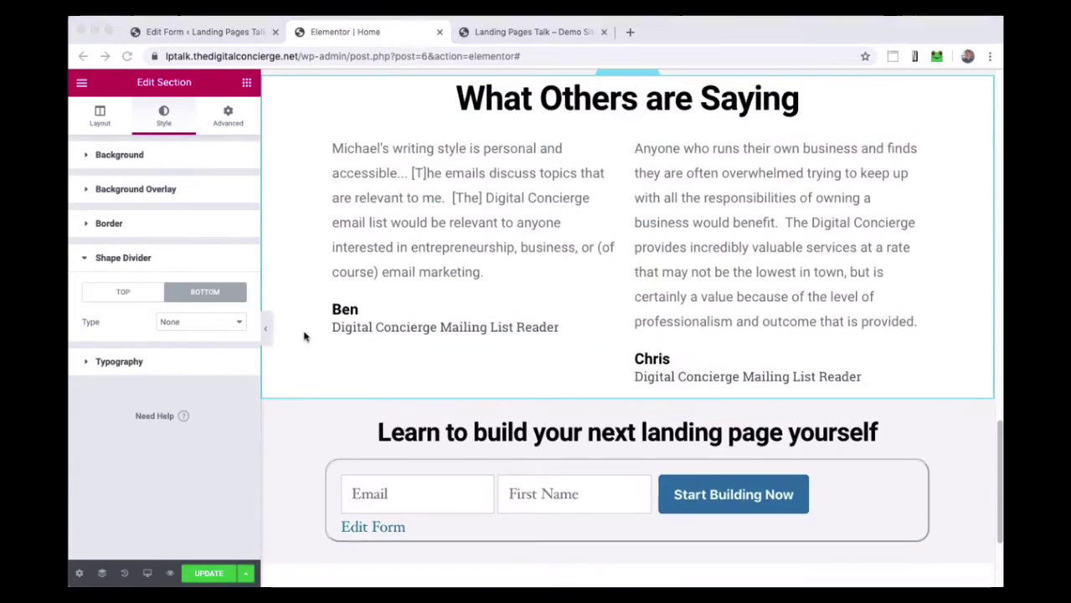
left_click(197, 325)
left_click(209, 289)
left_click(234, 352)
left_click(129, 350)
type("#f4f4f4")
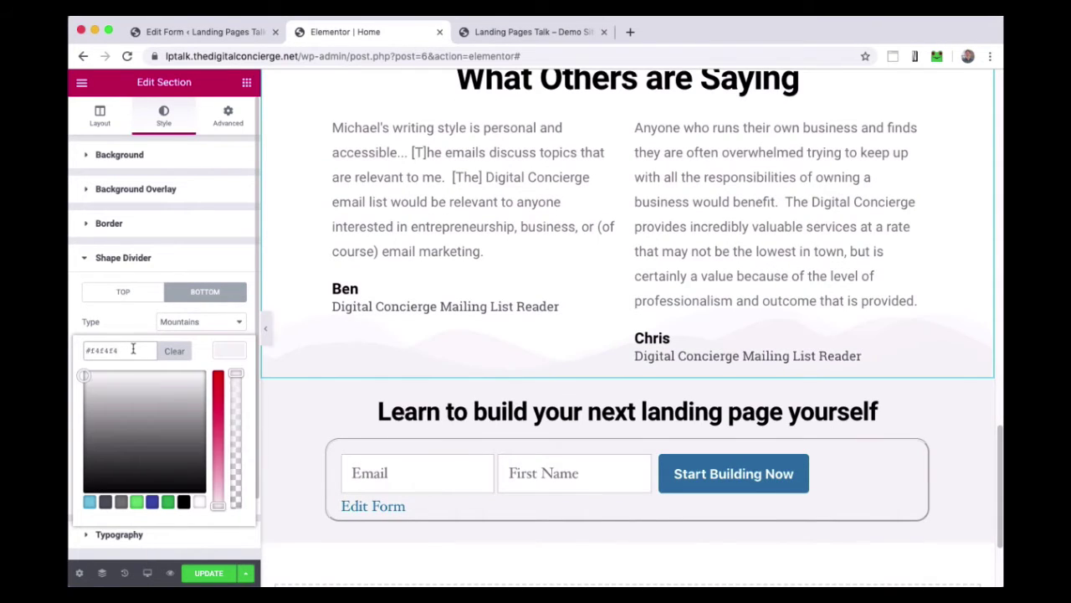
Try the Tilt and Waves Pattern types for the testimonial section's bottom shape divider.
left_click(217, 322)
left_click(211, 356)
left_click(215, 322)
left_click(211, 371)
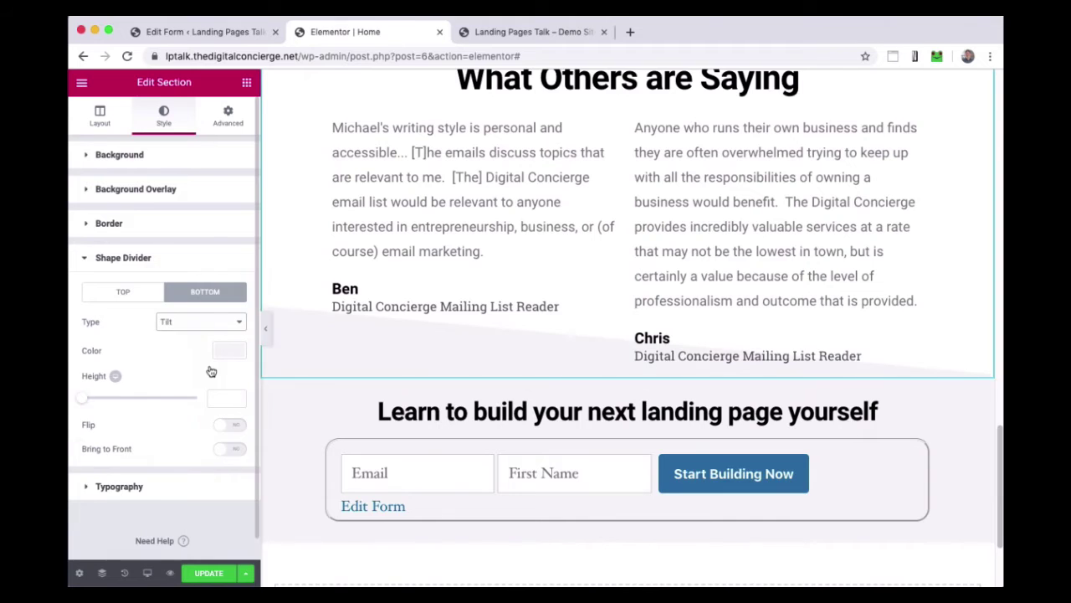
left_click(201, 321)
left_click(221, 405)
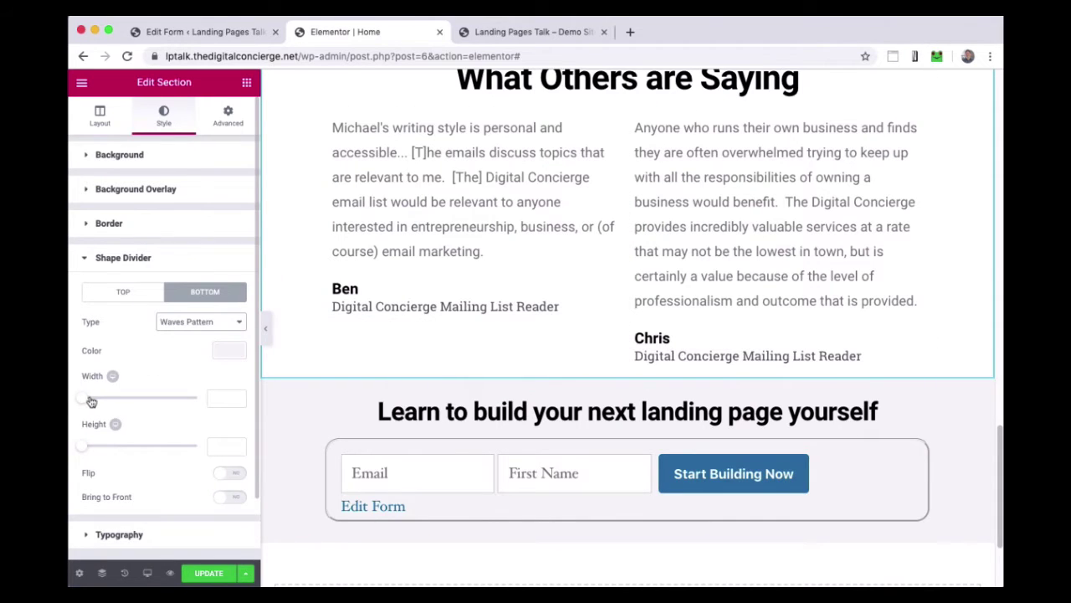
Change the testimonial section's bottom shape divider to an inverted Triangle with width 100 and height 83.
left_click_drag(82, 445, 102, 446)
left_click(209, 323)
left_click(207, 216)
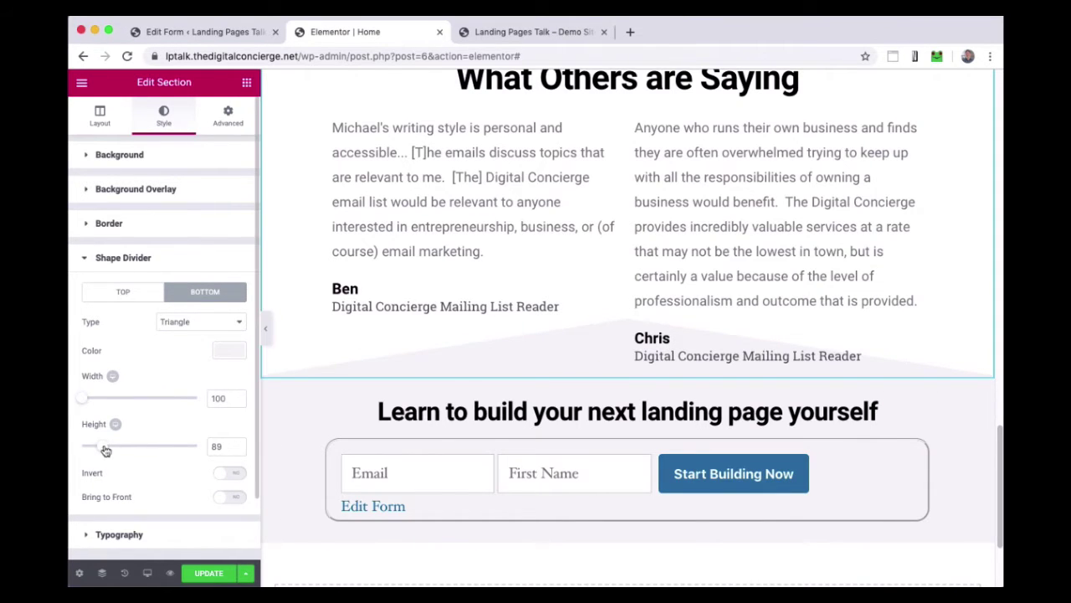
left_click(235, 474)
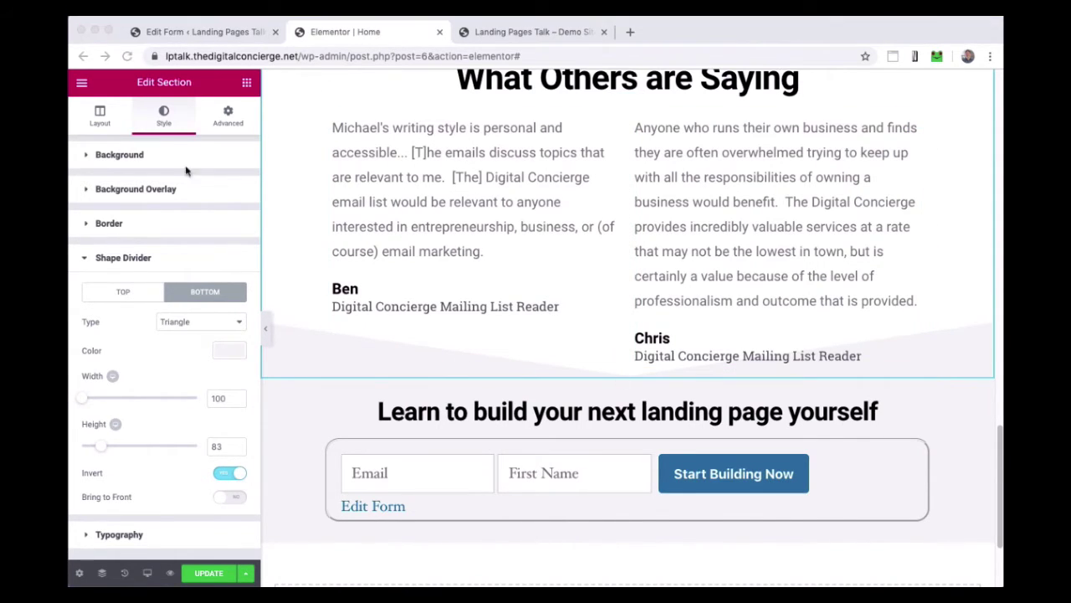
Insert a spacer of 50 px below the two testimonials in the "What Others are Saying" section.
left_click(246, 82)
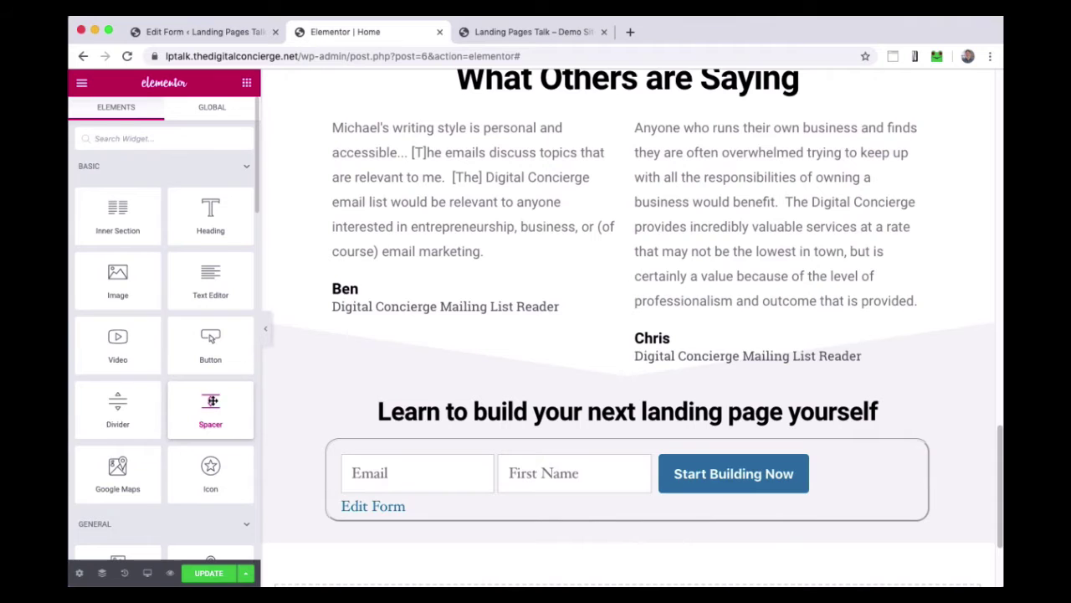
left_click_drag(210, 404, 700, 378)
mouse_move(90, 207)
left_mouse_down()
mouse_move(120, 210)
mouse_move(91, 211)
left_mouse_up()
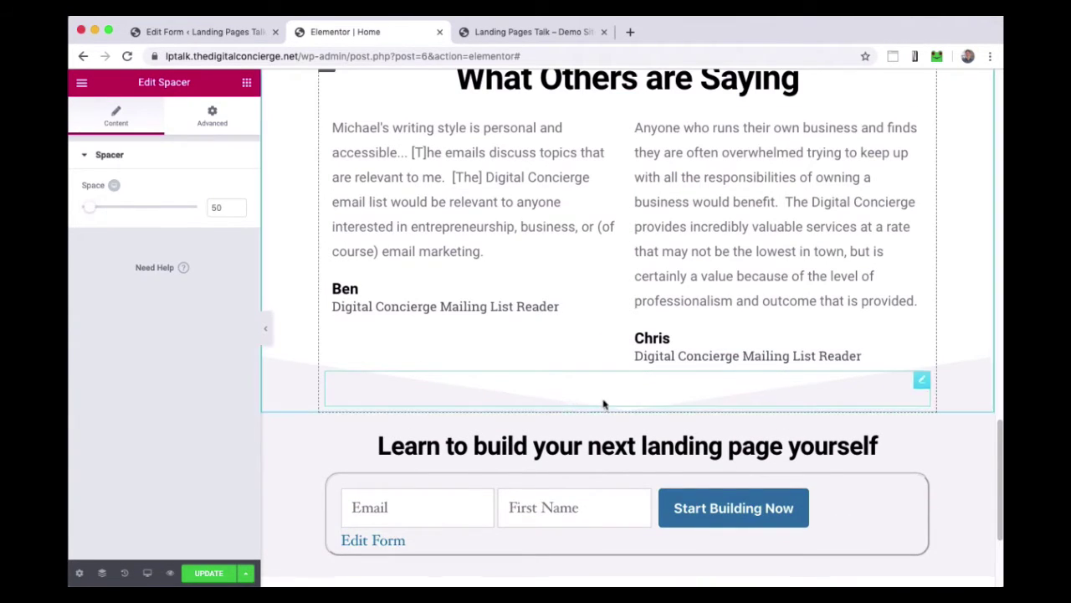
Insert a spacer between the red subheading and the video near the page's top, and set its space to 20 px.
scroll(722, 347, "up", 10)
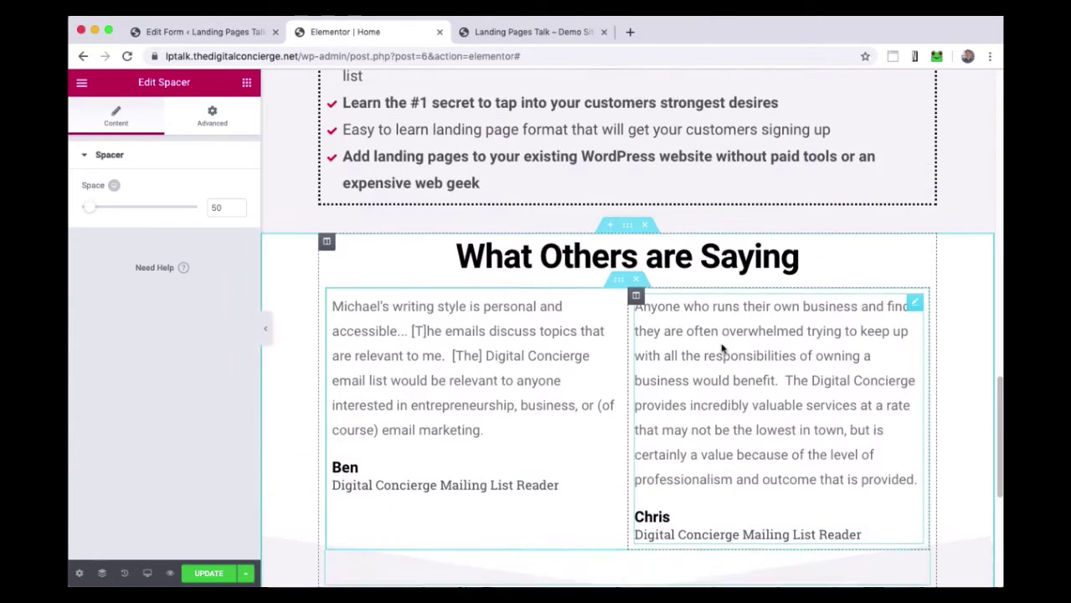
scroll(577, 102, "up", 10)
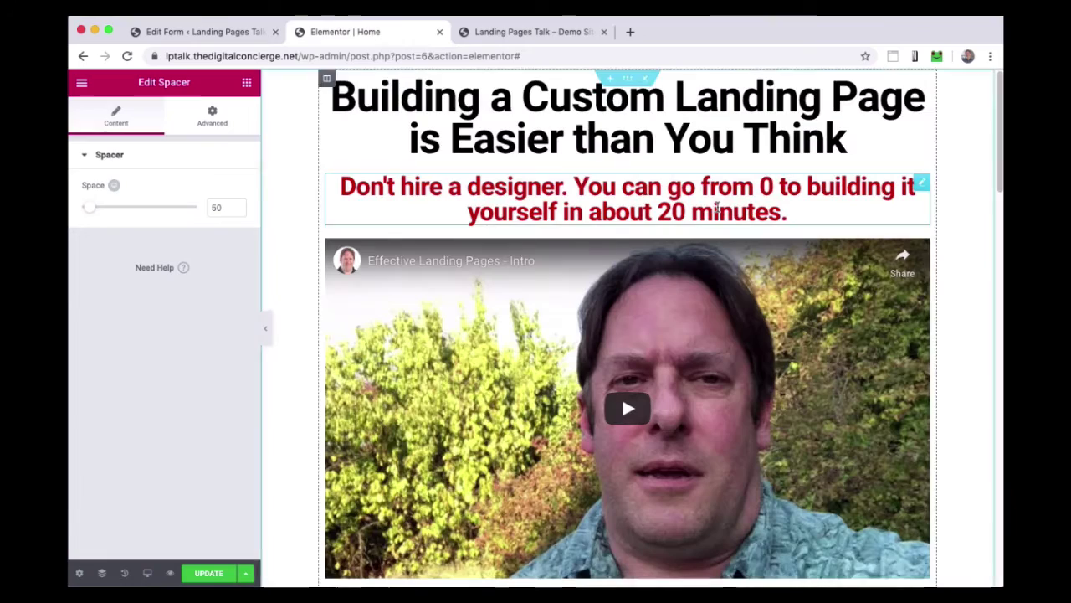
scroll(577, 102, "up", 2)
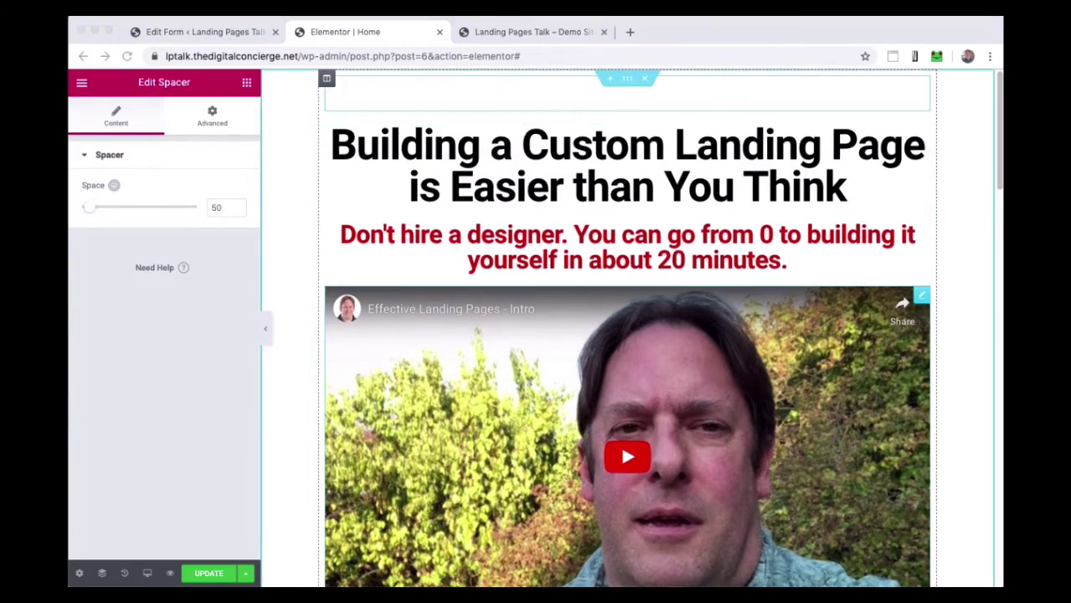
left_click(247, 83)
left_click_drag(211, 409, 543, 272)
double_click(216, 208)
type("20")
Examine the spacing of the headings and video across the page, including the main heading's margin and padding settings.
scroll(294, 382, "down", 3)
scroll(341, 423, "up", 3)
left_click(518, 167)
left_click(228, 116)
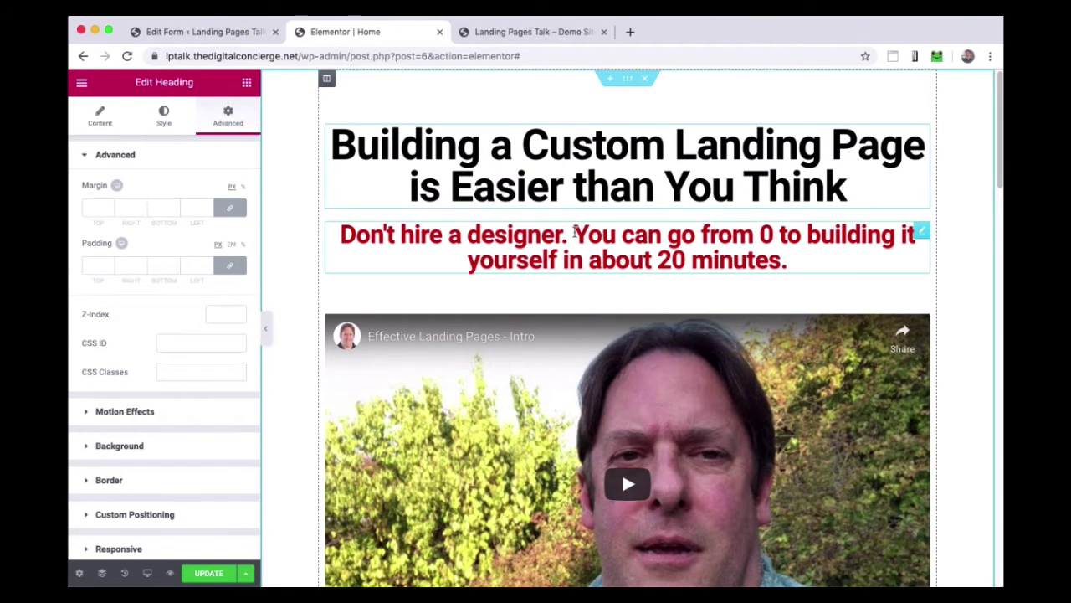
scroll(574, 231, "down", 6)
scroll(715, 542, "up", 6)
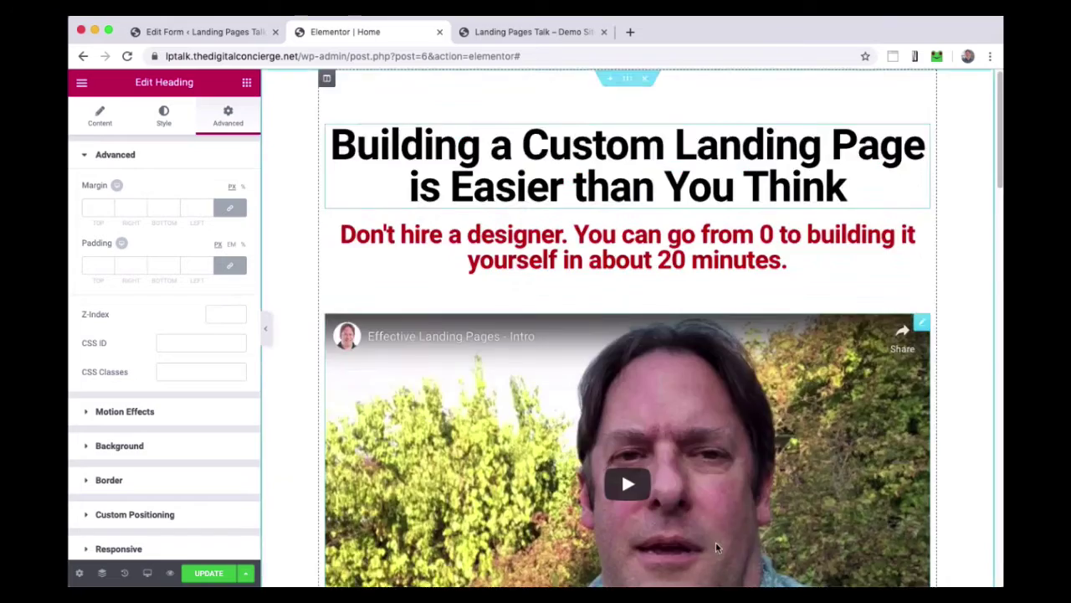
scroll(716, 542, "down", 6)
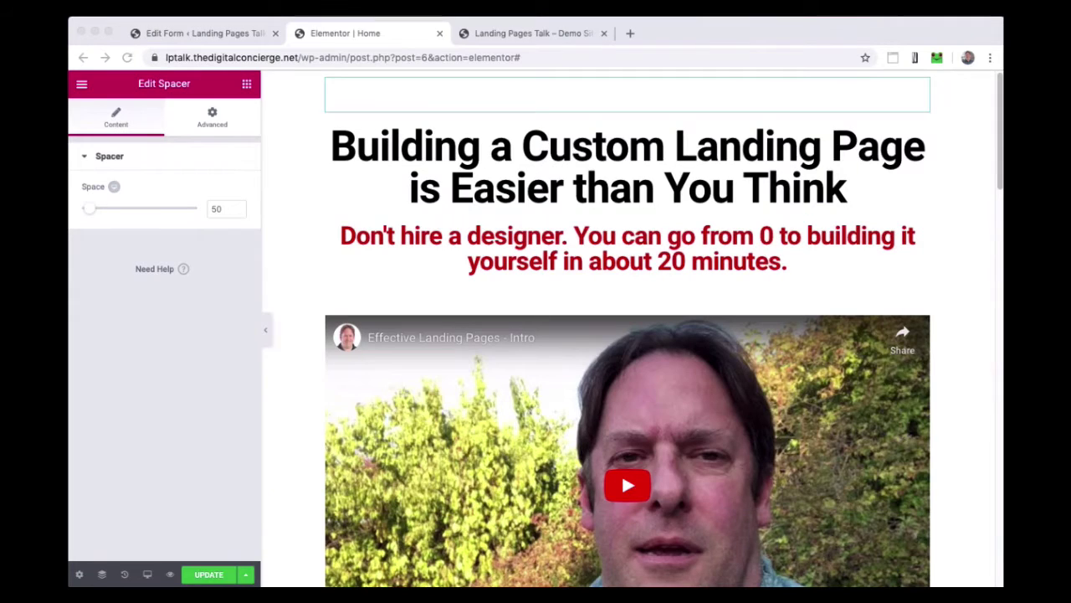
scroll(298, 268, "down", 6)
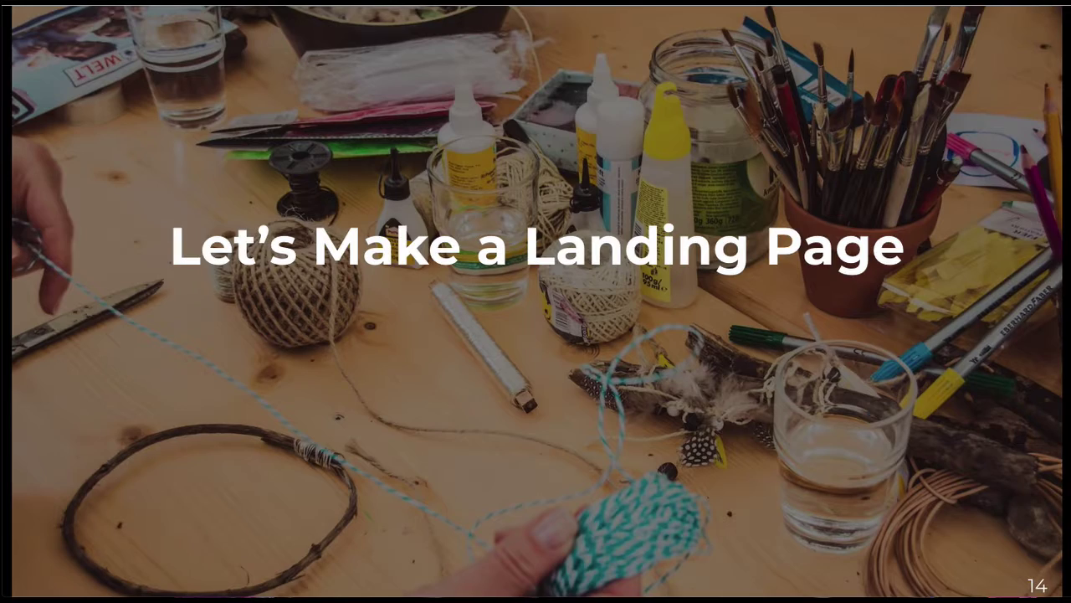
key("Right")
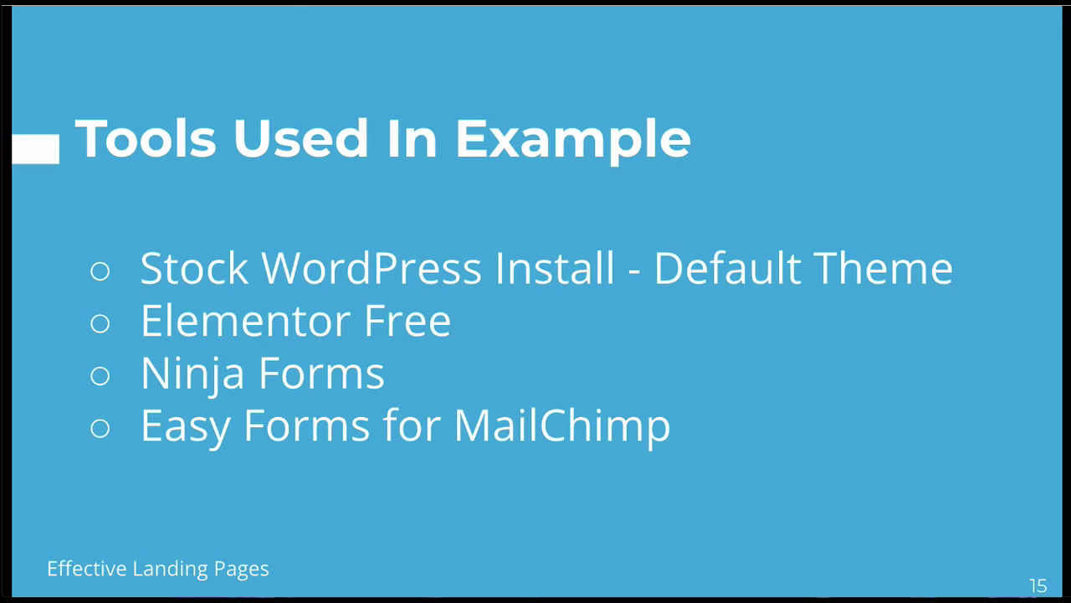